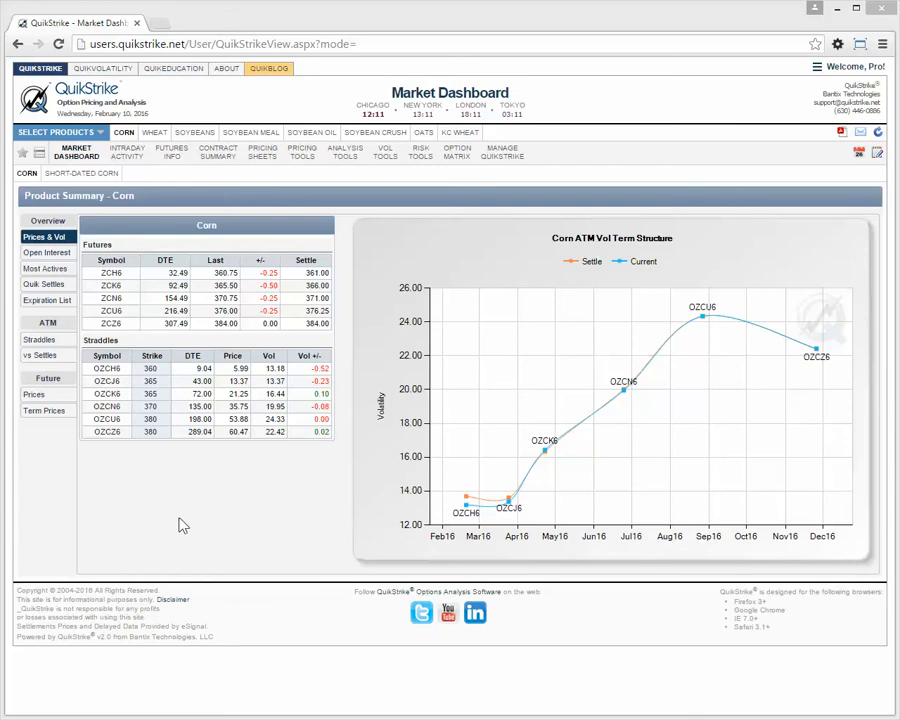
{"action": "mouse_move", "coordinate": [306, 162]}
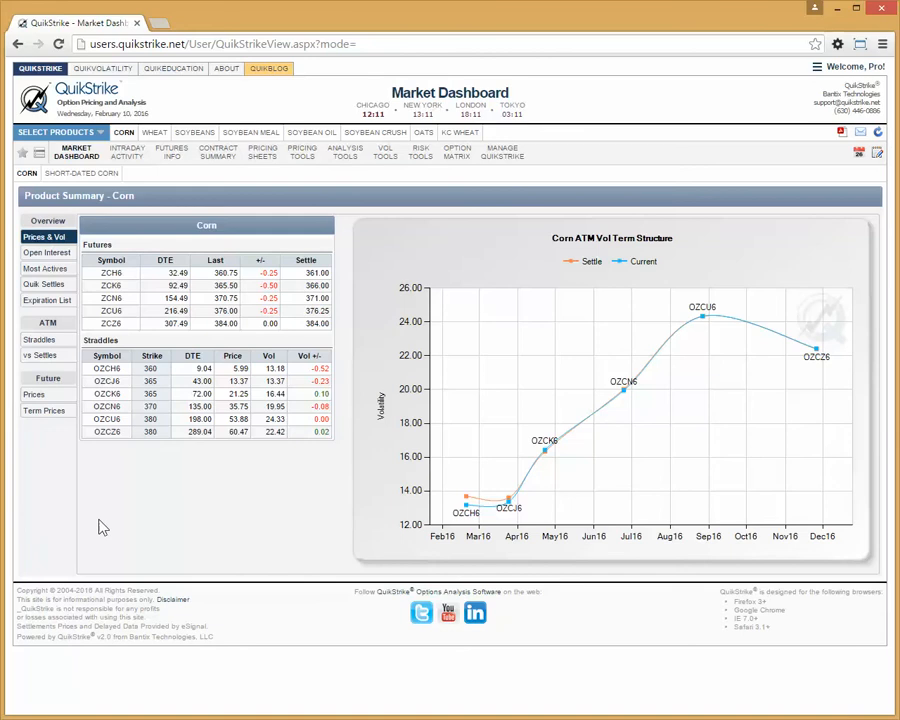
{"action": "mouse_move", "coordinate": [75, 153]}
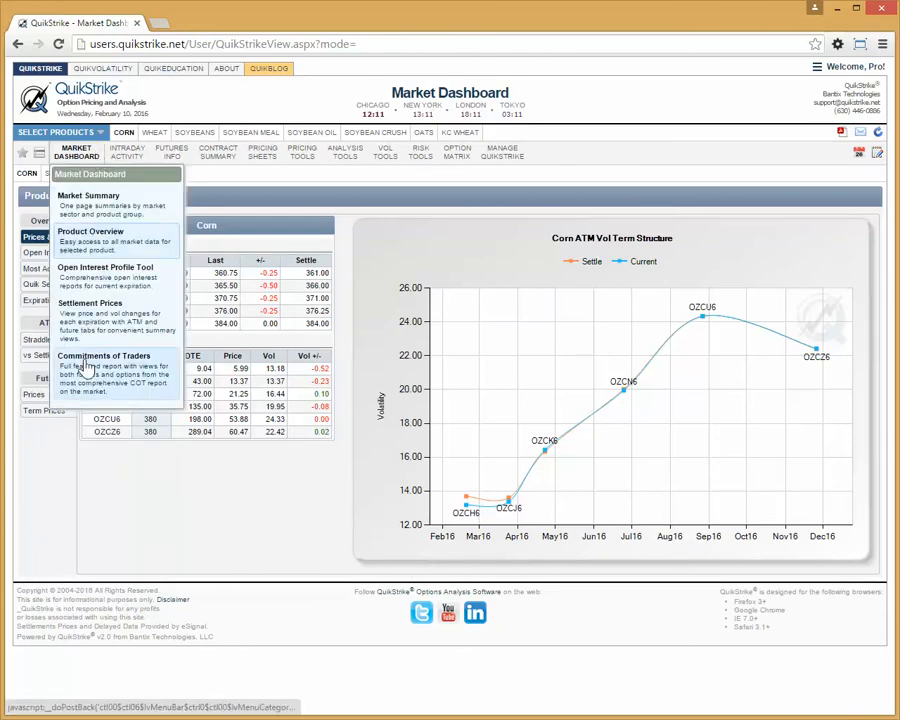
{"action": "mouse_move", "coordinate": [172, 156]}
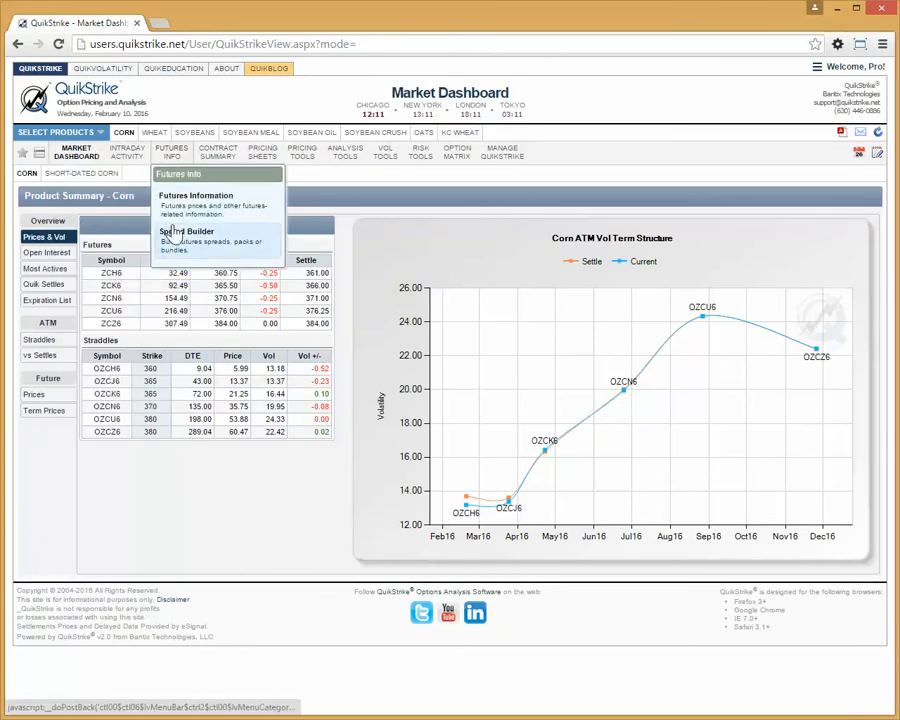
{"action": "mouse_move", "coordinate": [262, 153]}
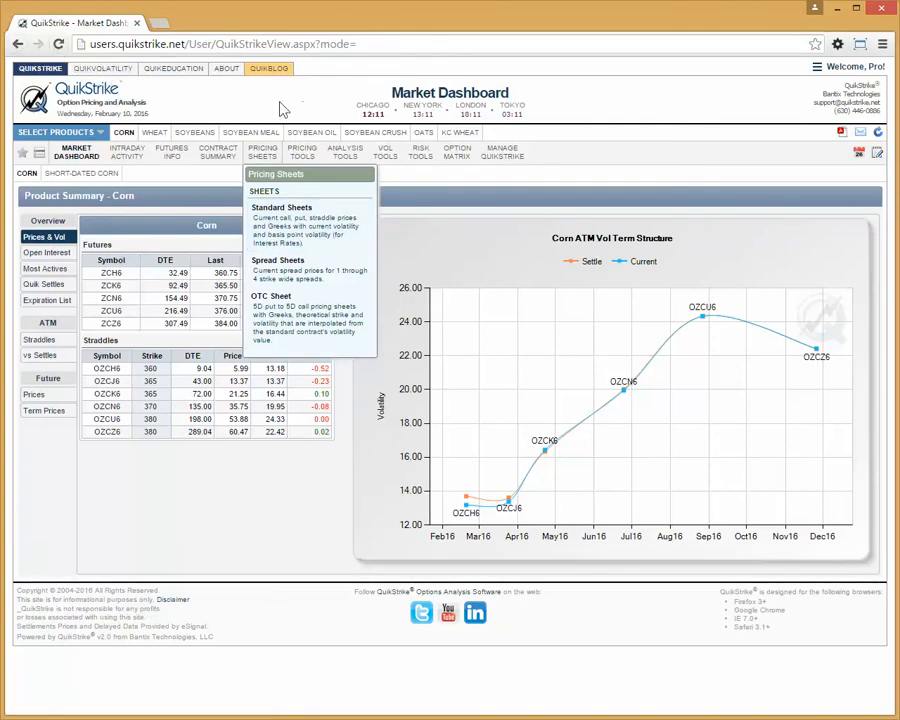
{"action": "left_click", "coordinate": [832, 70]}
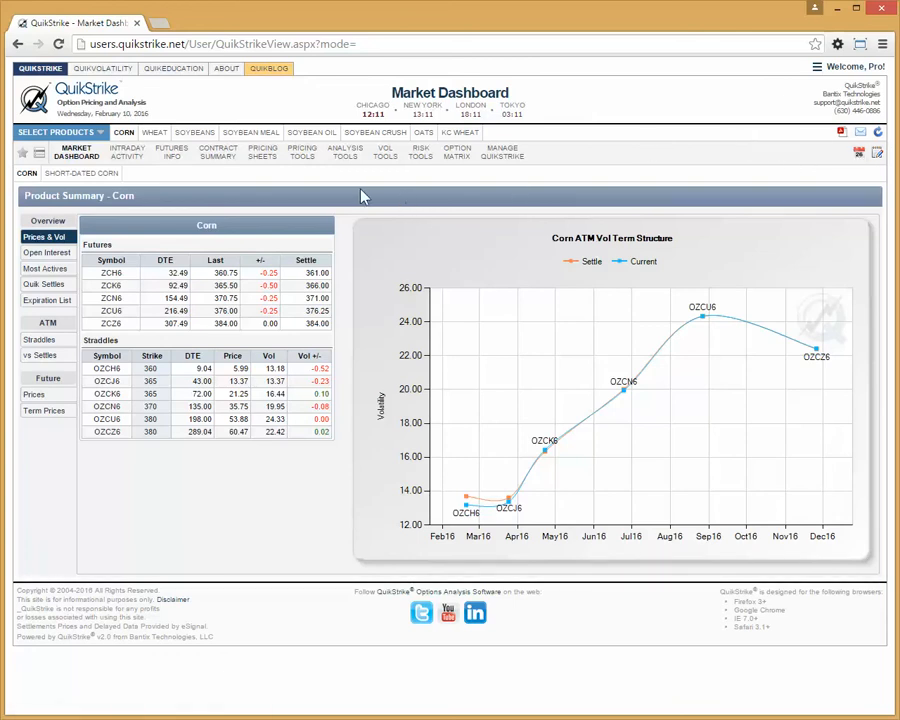
Open the Trade Builder for corn and choose the OZCJ6 expiration of 24 Mar 2016
{"action": "left_click", "coordinate": [312, 162]}
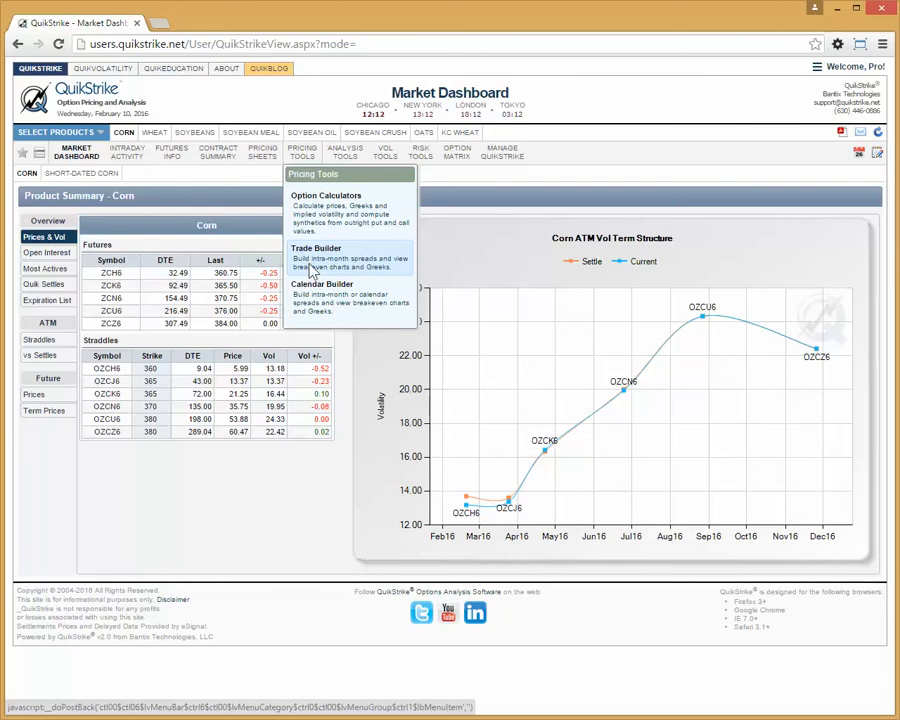
{"action": "left_click", "coordinate": [313, 267]}
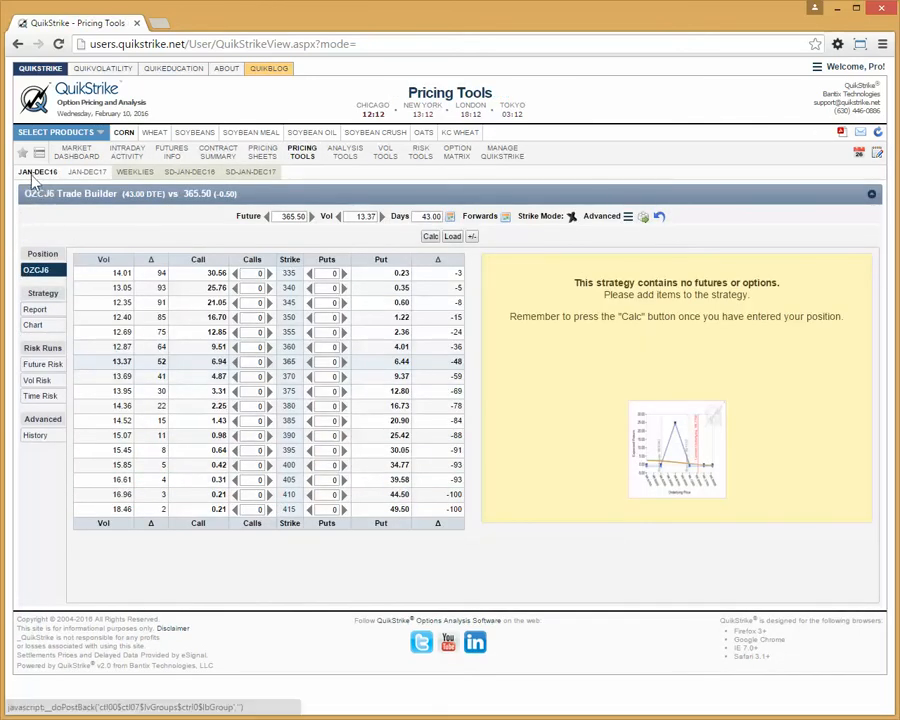
{"action": "mouse_move", "coordinate": [36, 174]}
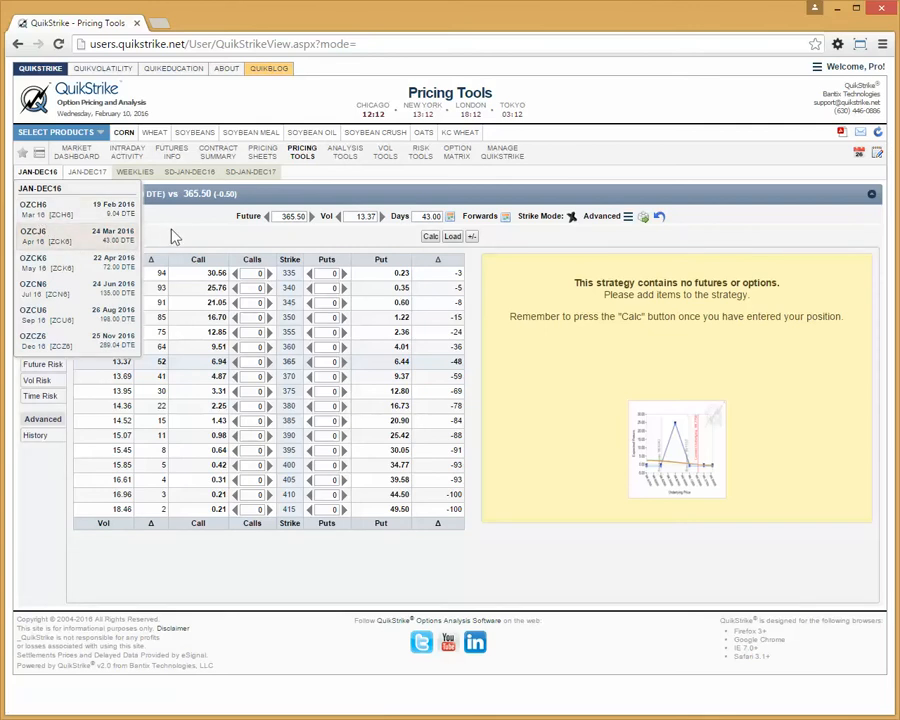
{"action": "left_click", "coordinate": [77, 236]}
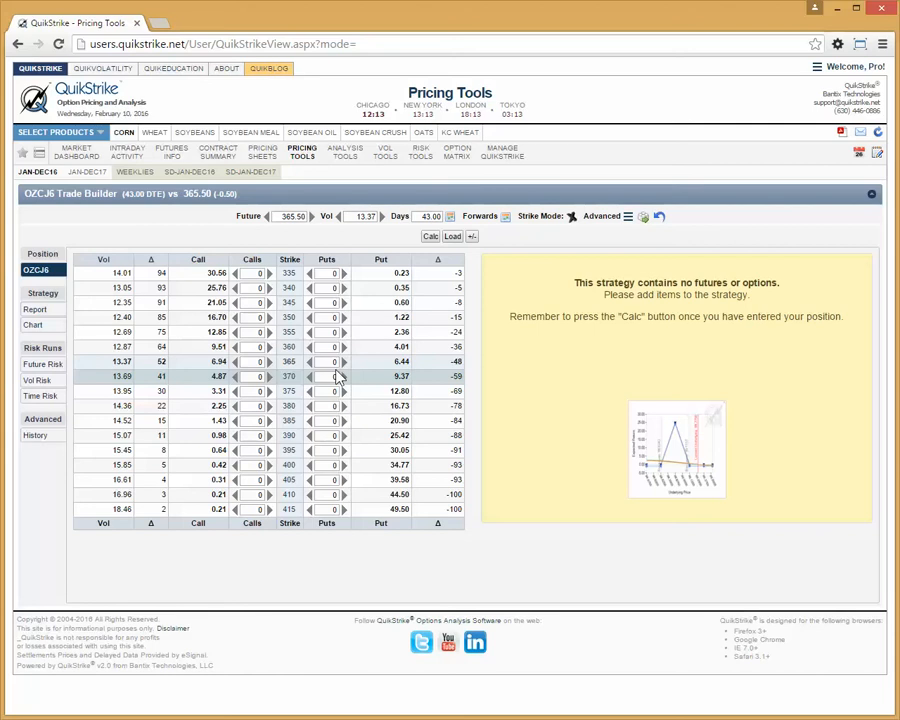
Load the saved QuikSpread OZCJ6 365/370/380 BRKN C-FLY into the Trade Builder and look over its analysis
{"action": "left_click", "coordinate": [455, 238]}
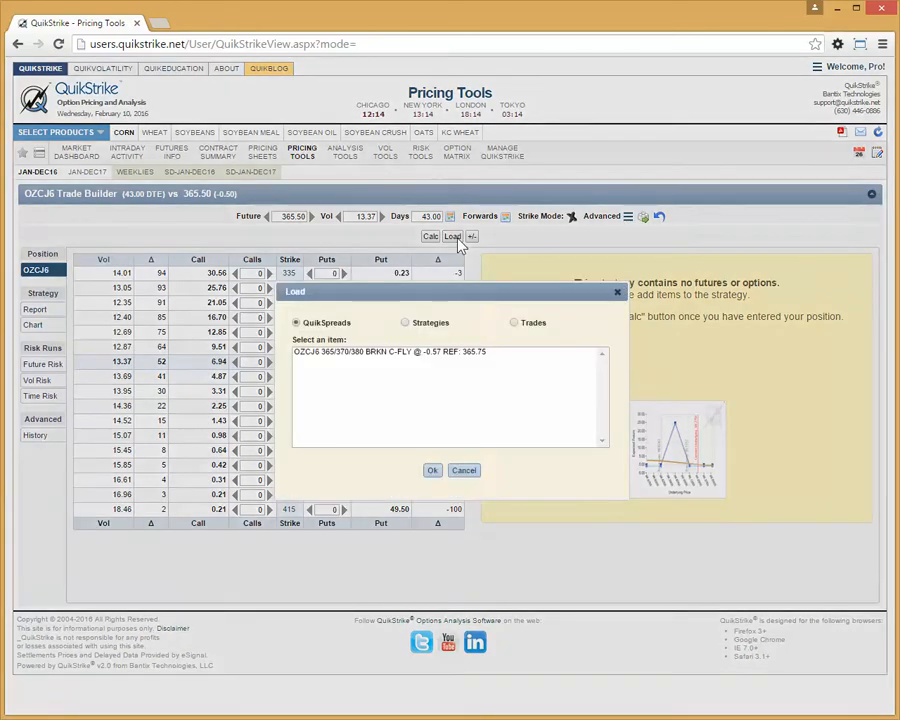
{"action": "left_click", "coordinate": [355, 352]}
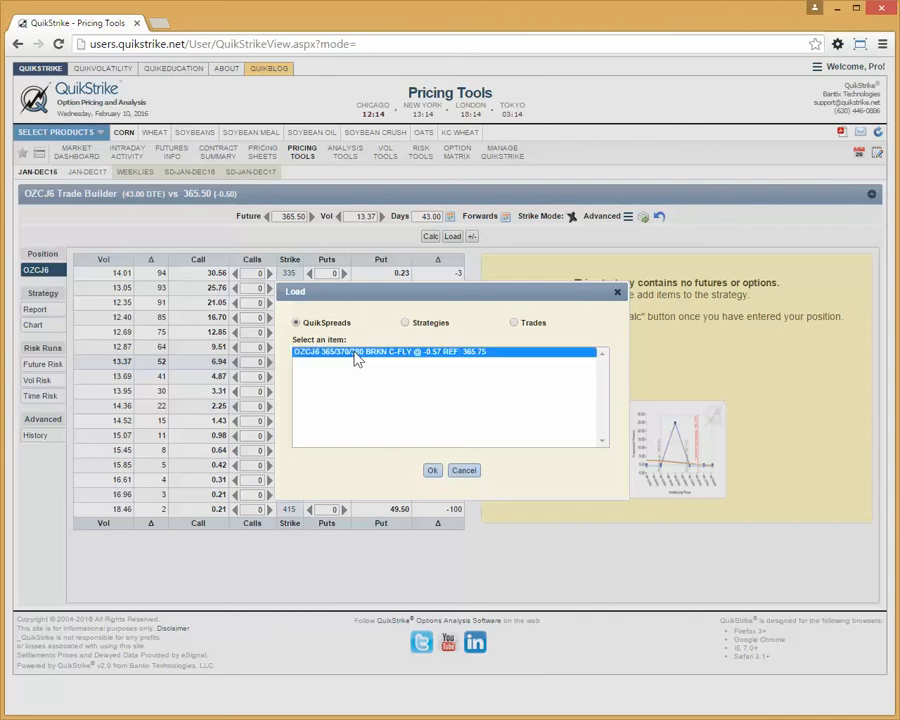
{"action": "left_click", "coordinate": [432, 470]}
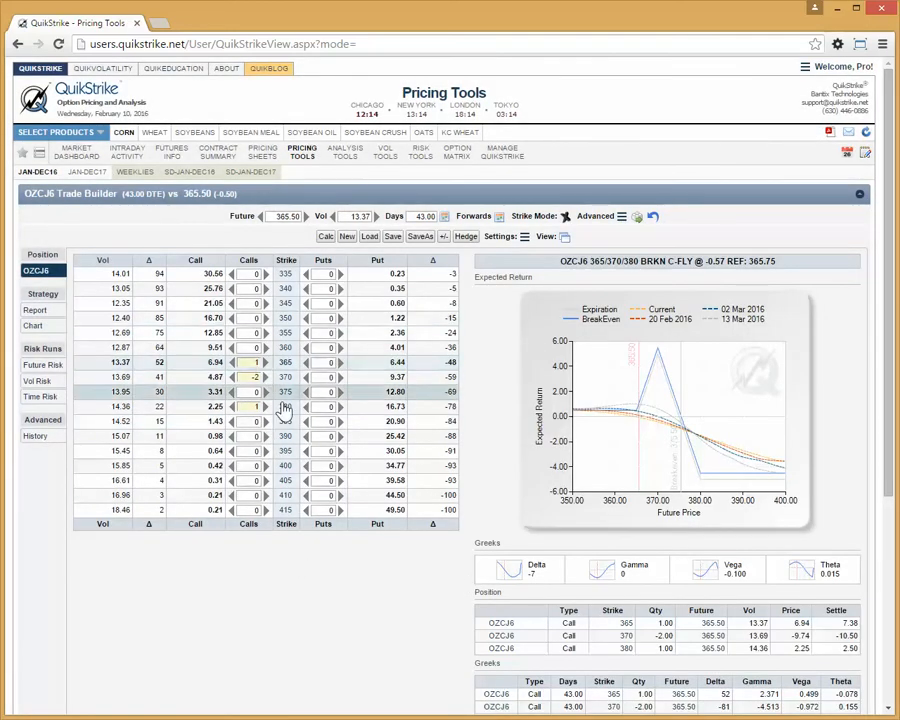
{"action": "scroll", "coordinate": [886, 287], "scroll_direction": "down", "scroll_amount": 5}
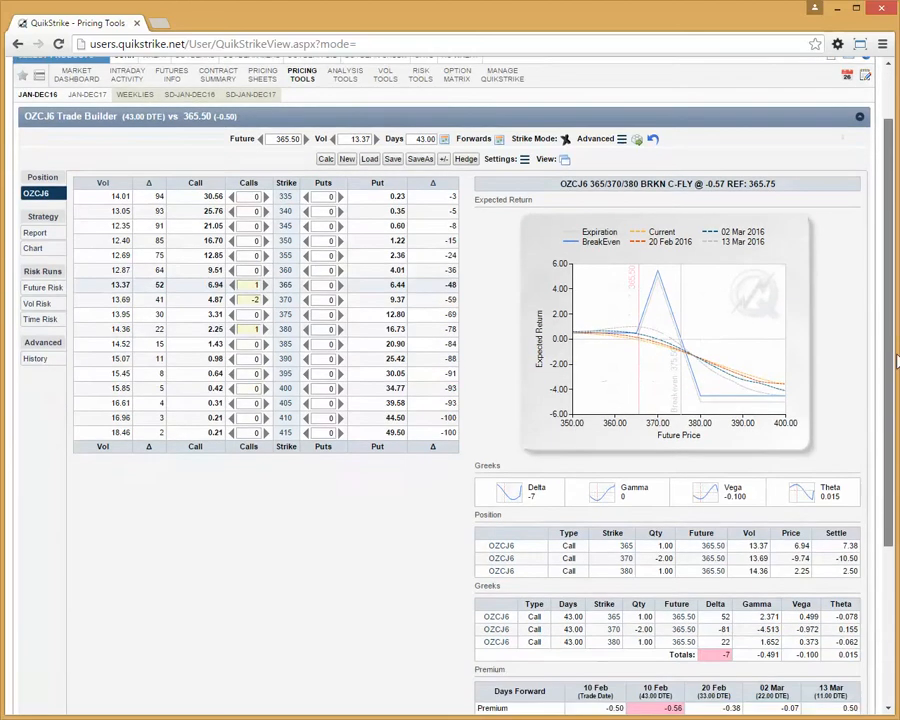
{"action": "scroll", "coordinate": [886, 287], "scroll_direction": "up", "scroll_amount": 3}
{"action": "scroll", "coordinate": [886, 287], "scroll_direction": "up", "scroll_amount": 2}
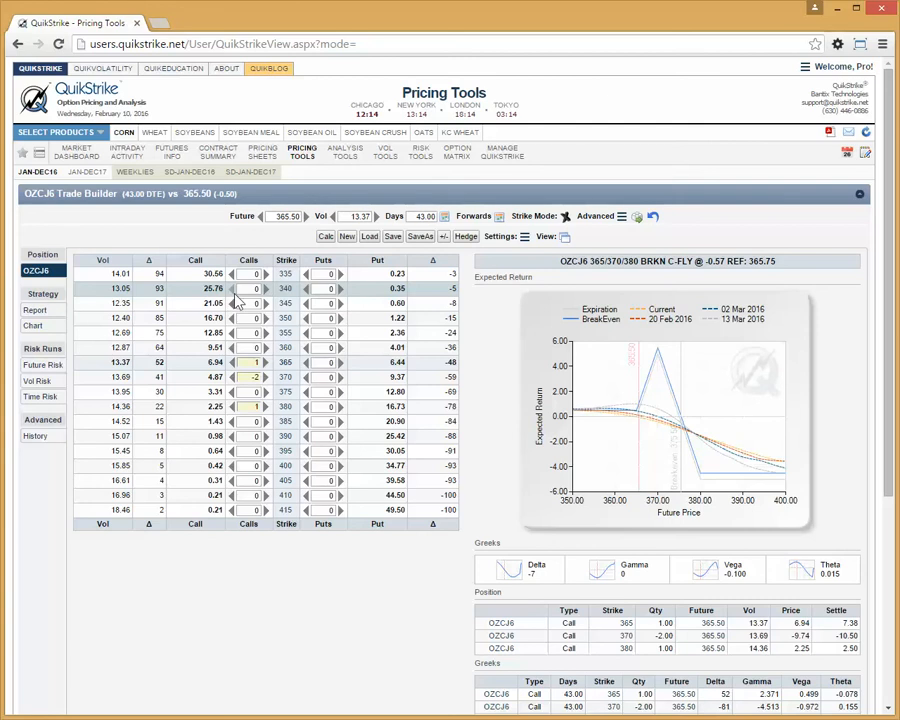
Start a new strategy with 1 put at strike 365, -2 at 360 and 1 at 350, and calculate it
{"action": "left_click", "coordinate": [348, 239]}
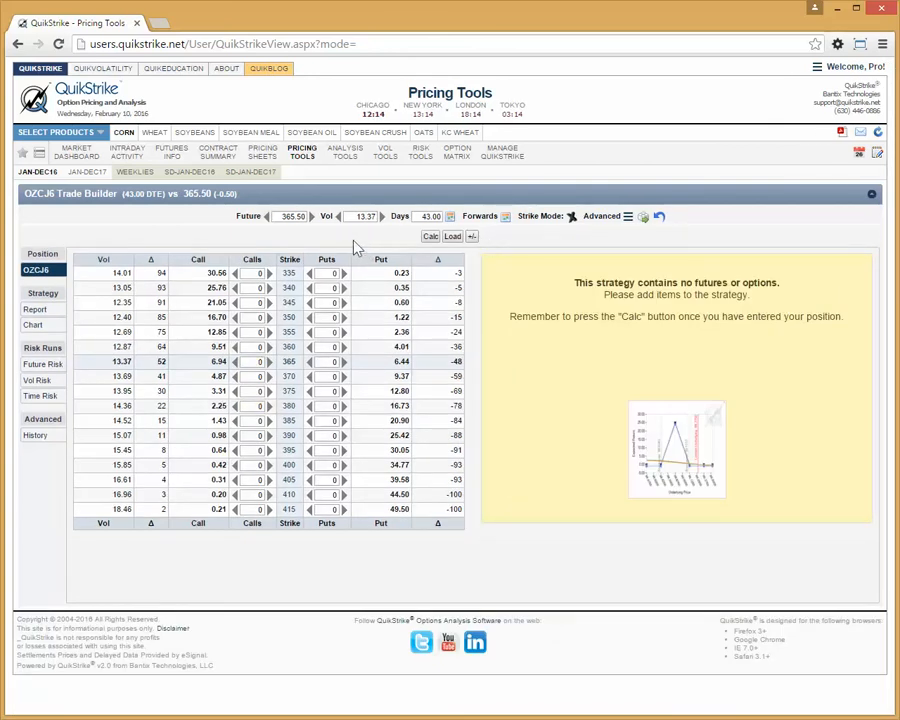
{"action": "left_click", "coordinate": [345, 363]}
{"action": "left_click", "coordinate": [310, 347]}
{"action": "left_click", "coordinate": [310, 347]}
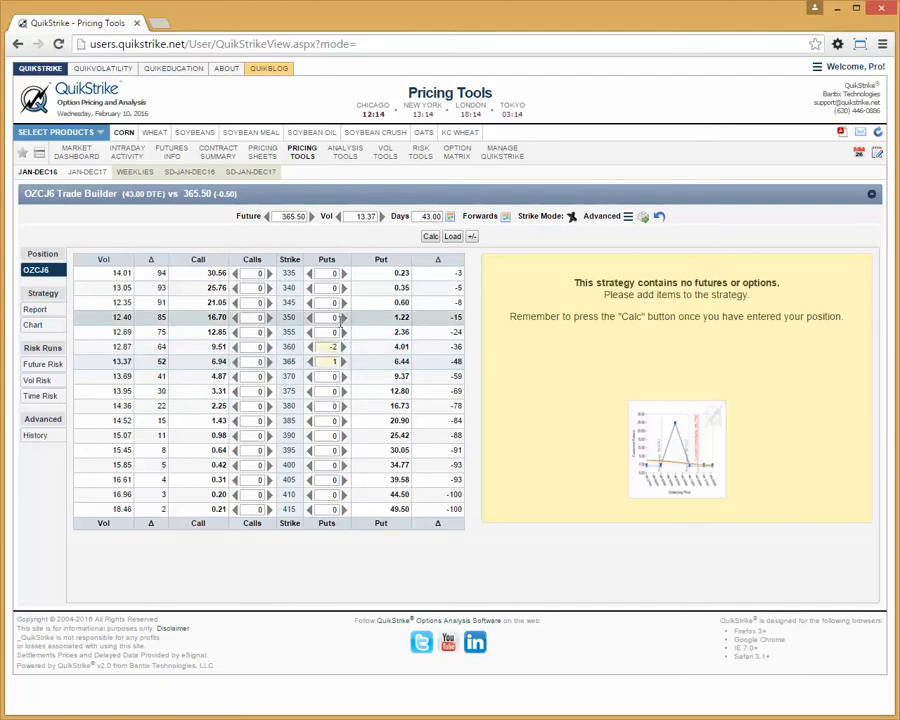
{"action": "left_click", "coordinate": [344, 318]}
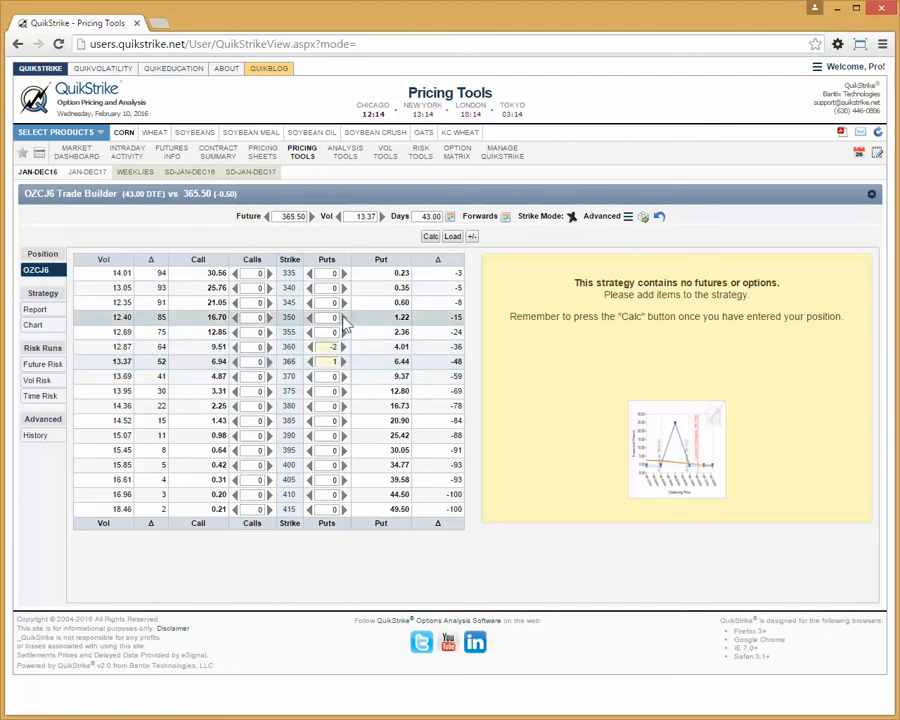
{"action": "left_click", "coordinate": [430, 239]}
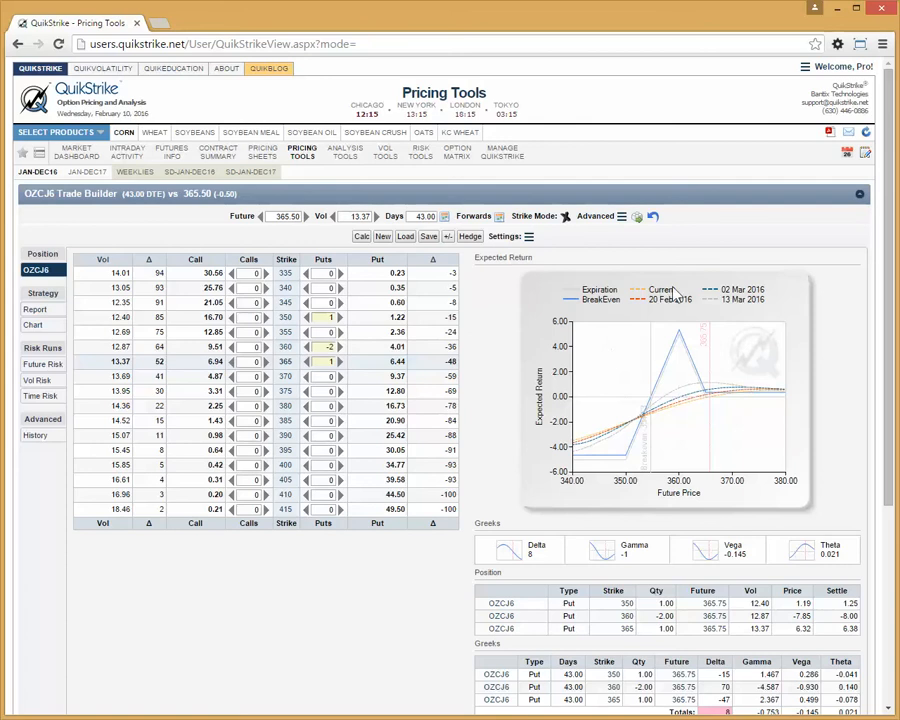
Examine the put strategy's expected return chart, Greeks, days-forward premium, profit/loss, maximum return and loss, and breakeven points
{"action": "left_click_drag", "start_coordinate": [889, 227], "coordinate": [890, 293]}
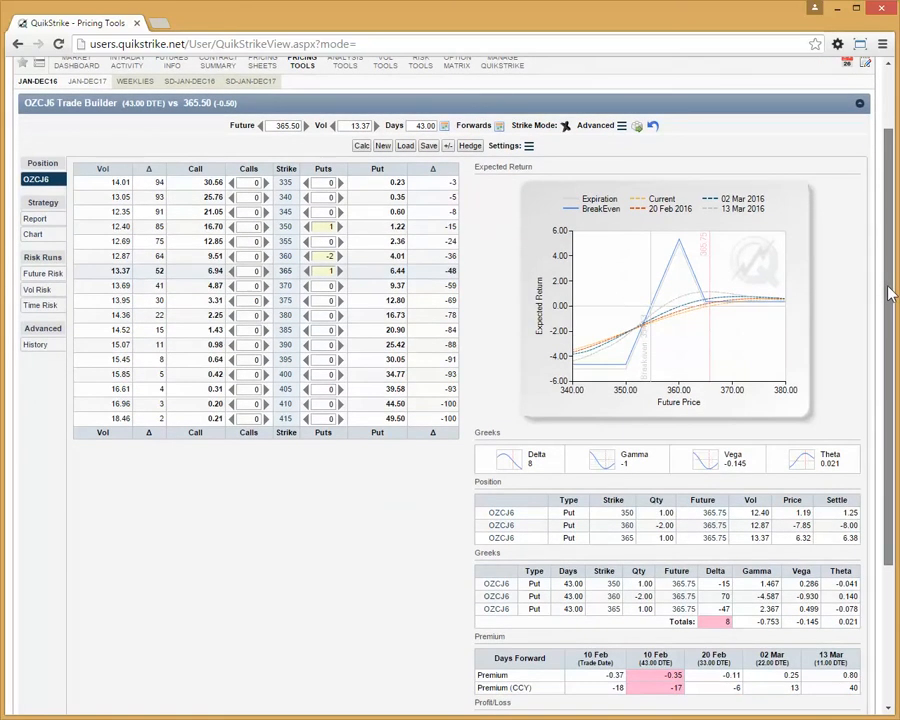
{"action": "left_click_drag", "start_coordinate": [890, 293], "coordinate": [896, 357]}
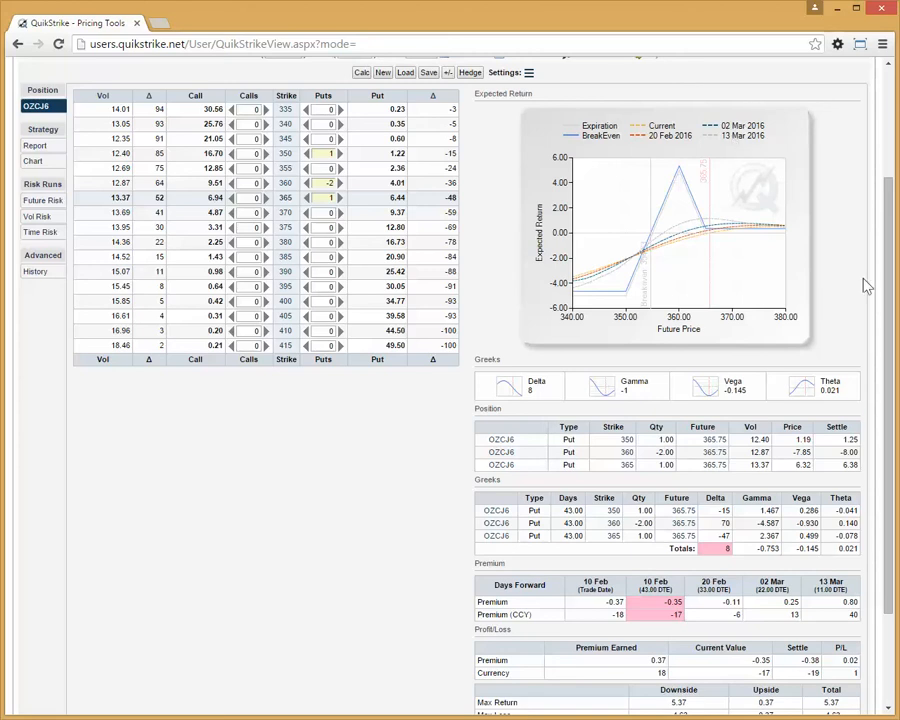
{"action": "scroll", "coordinate": [893, 285], "scroll_direction": "down", "scroll_amount": 1}
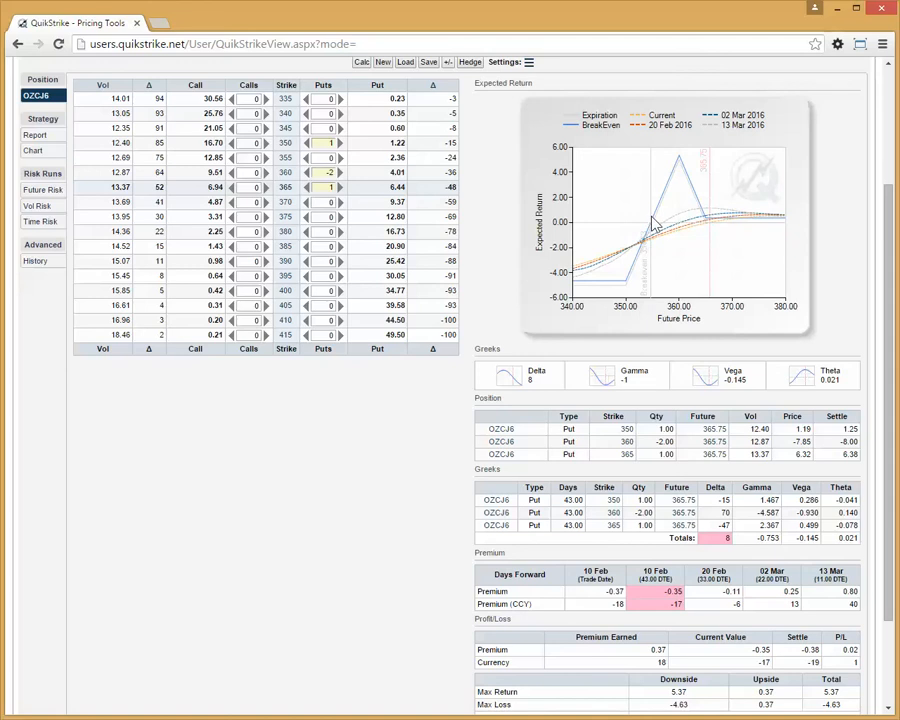
{"action": "scroll", "coordinate": [898, 340], "scroll_direction": "down", "scroll_amount": 1}
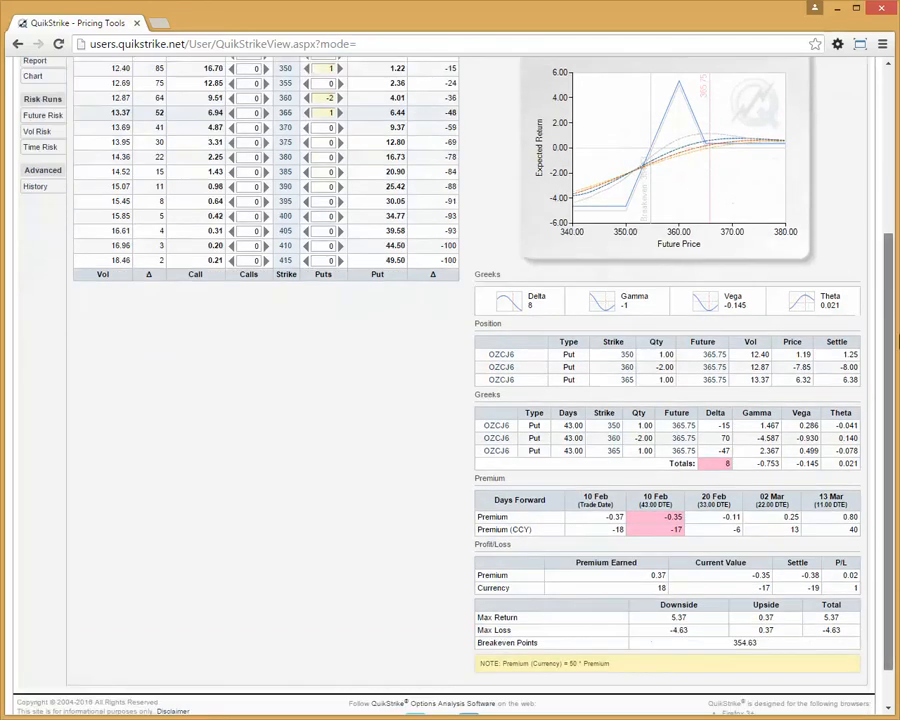
{"action": "scroll", "coordinate": [898, 340], "scroll_direction": "down", "scroll_amount": 1}
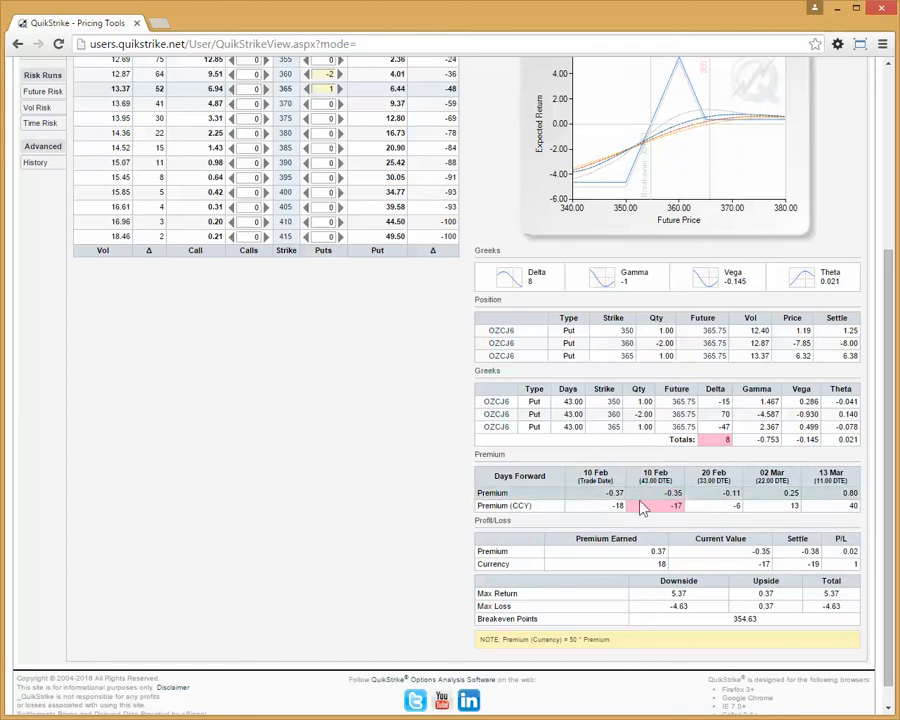
{"action": "scroll", "coordinate": [640, 500], "scroll_direction": "down", "scroll_amount": 1}
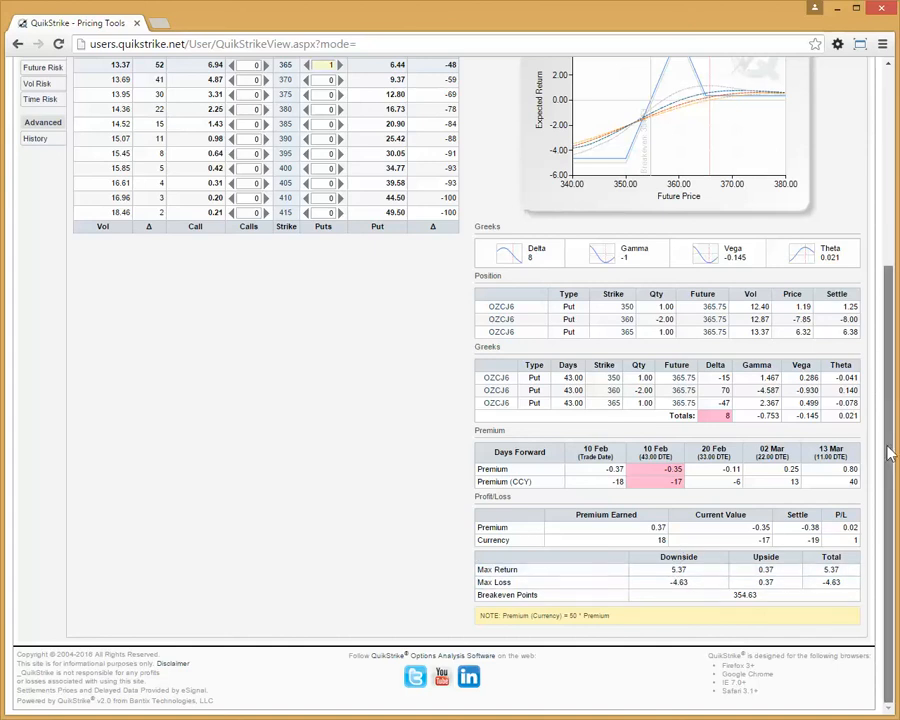
{"action": "left_click_drag", "start_coordinate": [888, 453], "coordinate": [888, 235]}
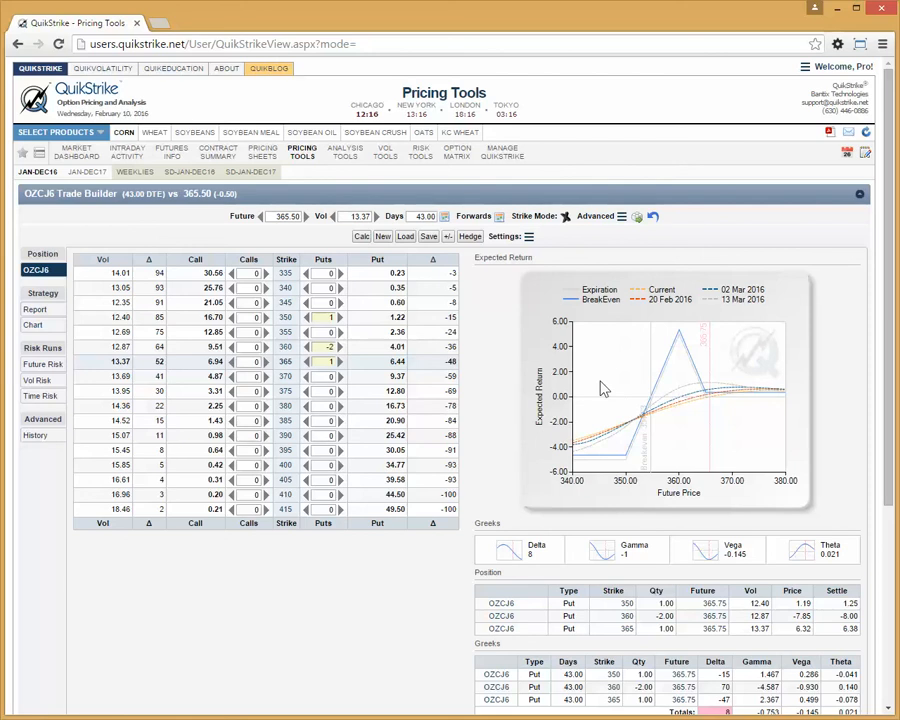
{"action": "scroll", "coordinate": [603, 388], "scroll_direction": "down", "scroll_amount": 5}
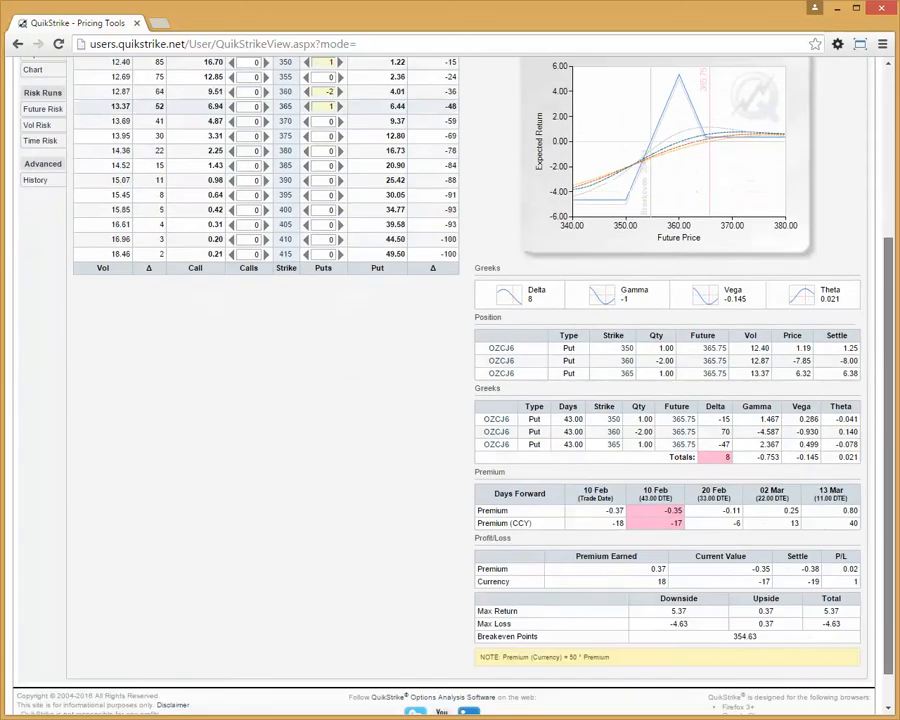
{"action": "scroll", "coordinate": [735, 587], "scroll_direction": "down", "scroll_amount": 1}
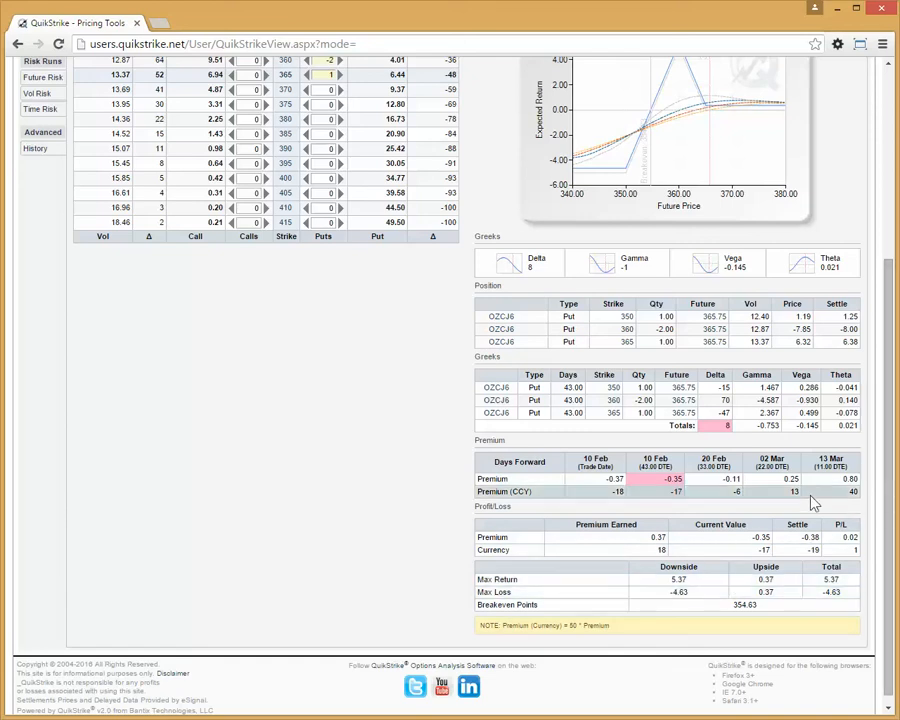
{"action": "left_click_drag", "start_coordinate": [891, 386], "coordinate": [891, 193]}
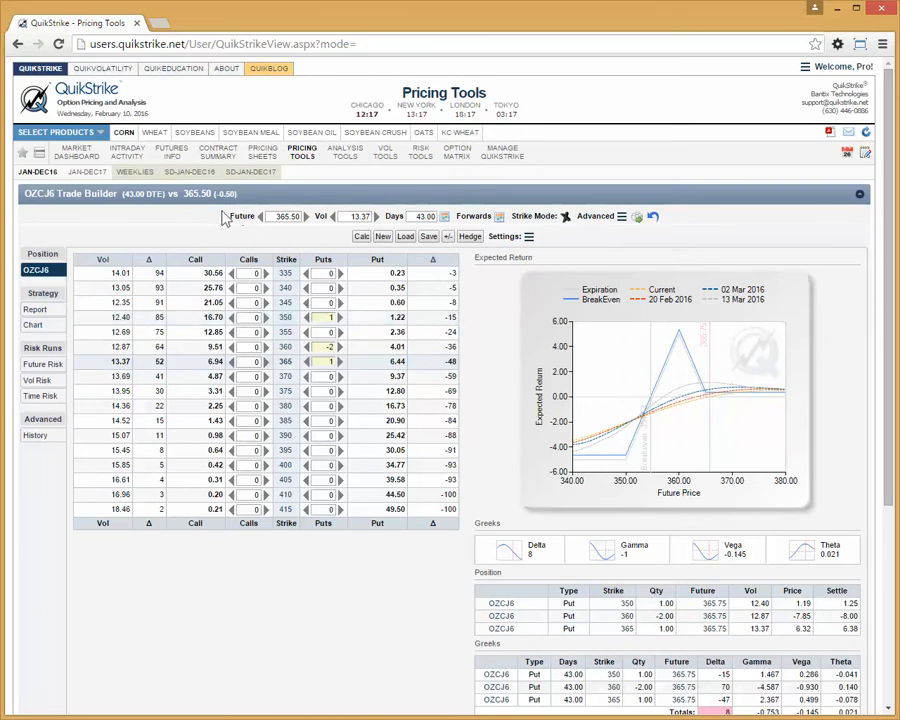
Recalculate the put strategy with 20 days to expiration, and reset the analysis controls after viewing the result
{"action": "left_click", "coordinate": [445, 217]}
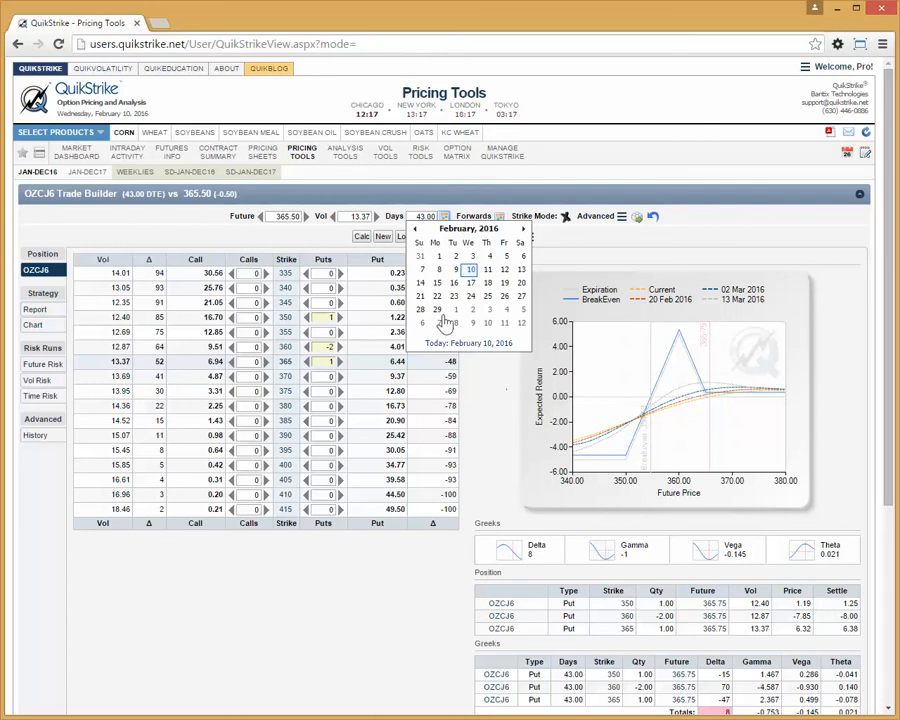
{"action": "left_click", "coordinate": [446, 216]}
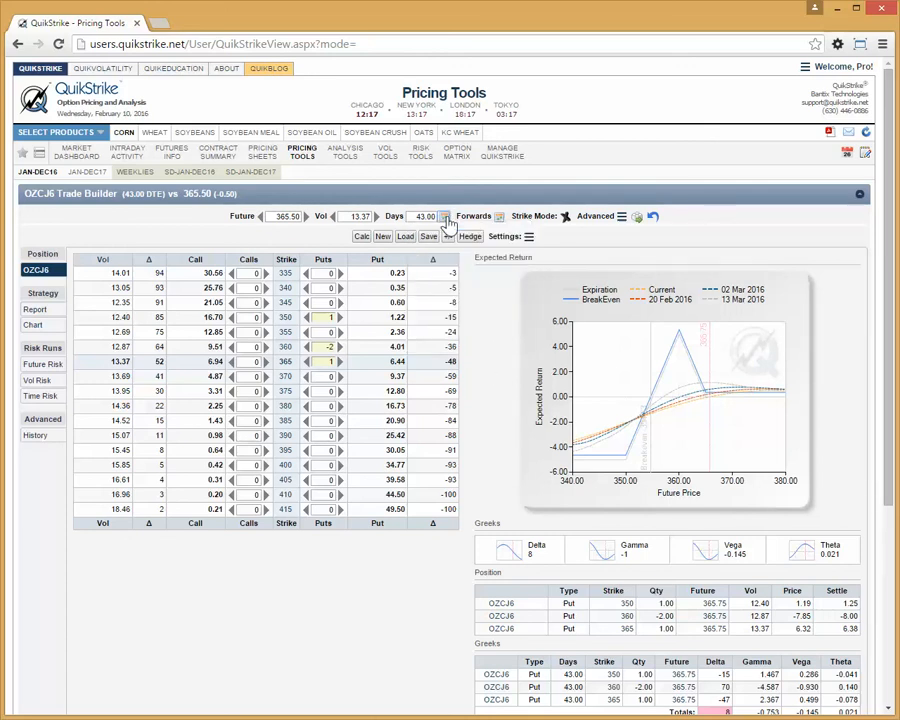
{"action": "left_click", "coordinate": [445, 217]}
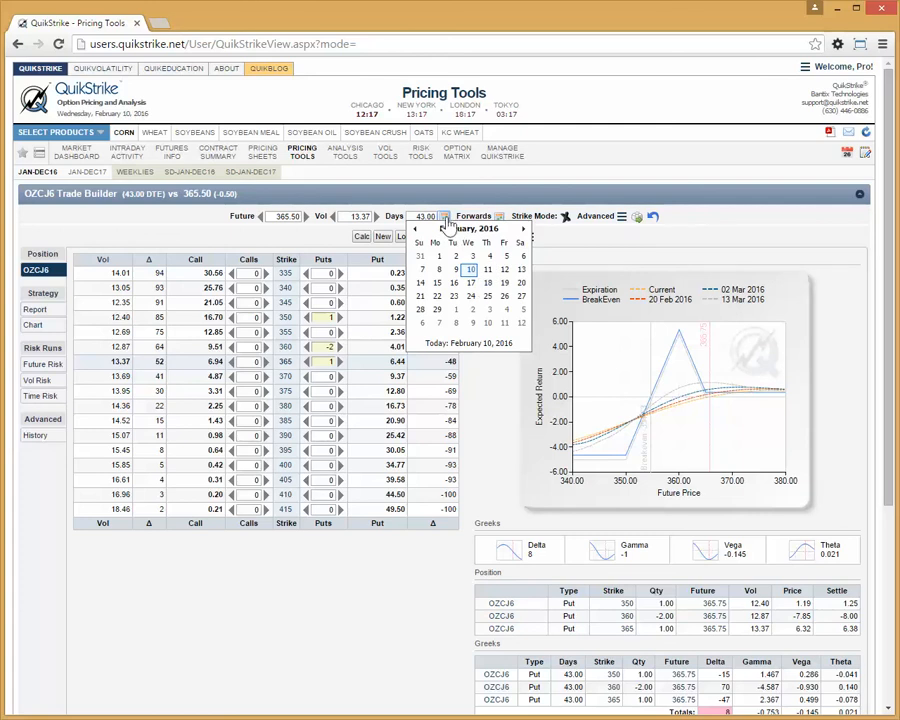
{"action": "left_click", "coordinate": [446, 217]}
{"action": "left_click_drag", "start_coordinate": [412, 216], "coordinate": [473, 208]}
{"action": "type", "text": "20"}
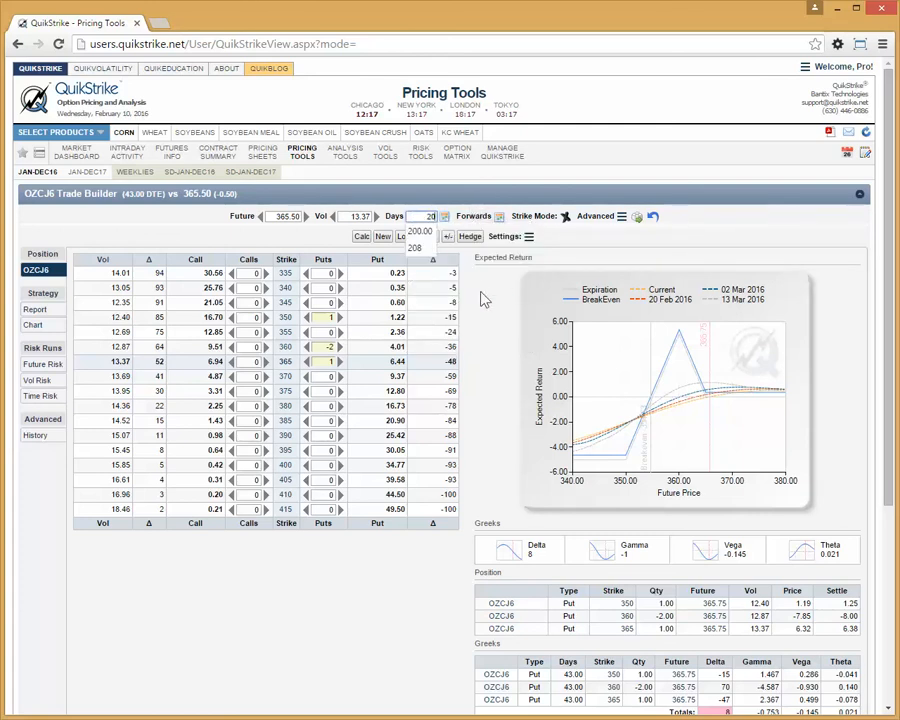
{"action": "key", "text": "Return"}
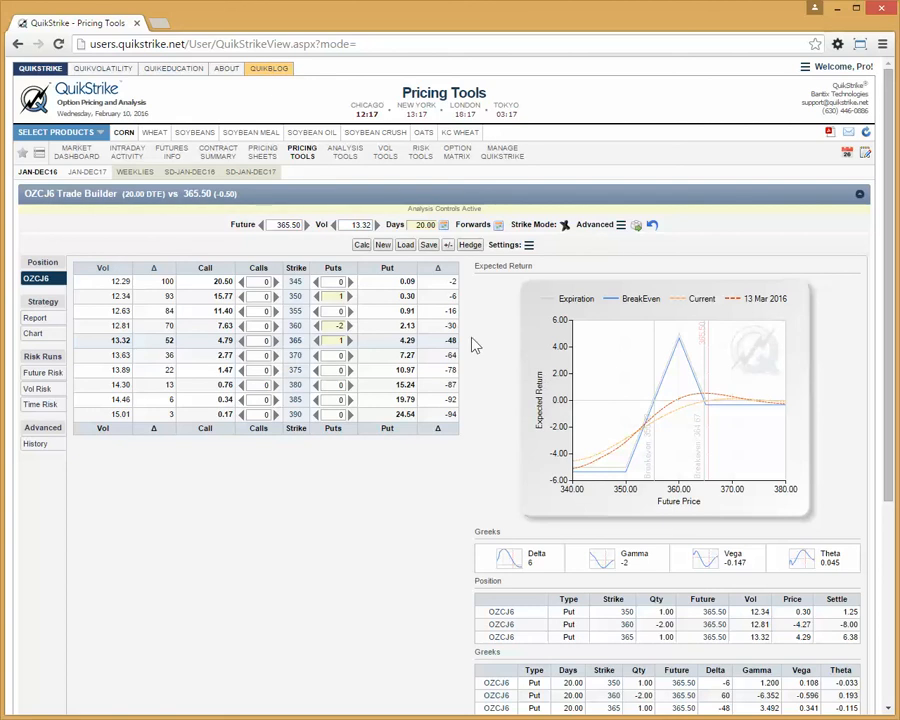
{"action": "mouse_move", "coordinate": [887, 311]}
{"action": "left_mouse_down"}
{"action": "mouse_move", "coordinate": [887, 491]}
{"action": "mouse_move", "coordinate": [890, 298]}
{"action": "left_mouse_up"}
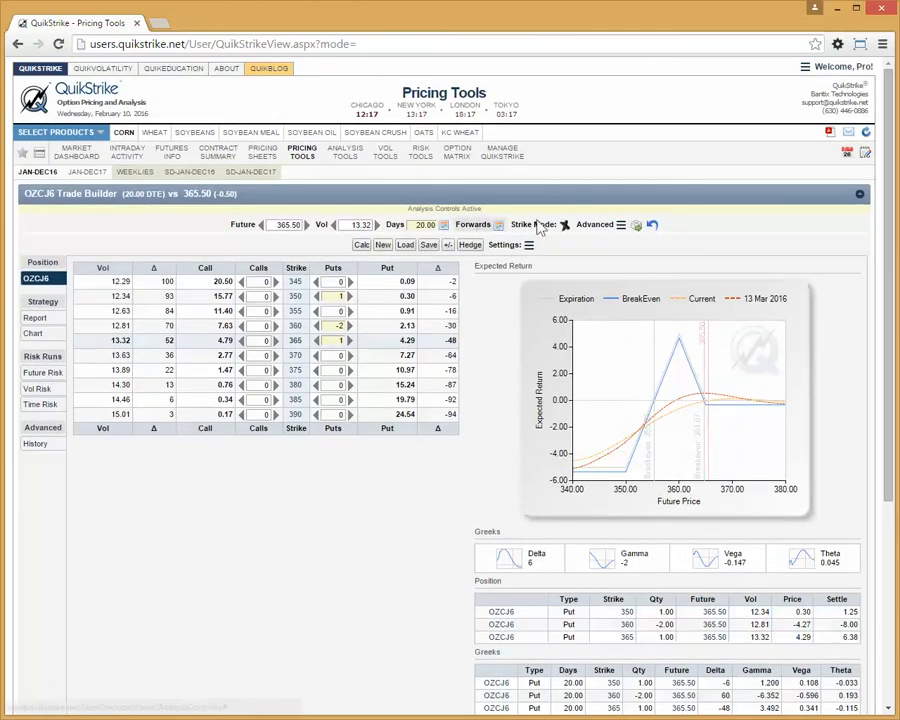
{"action": "left_click", "coordinate": [652, 229]}
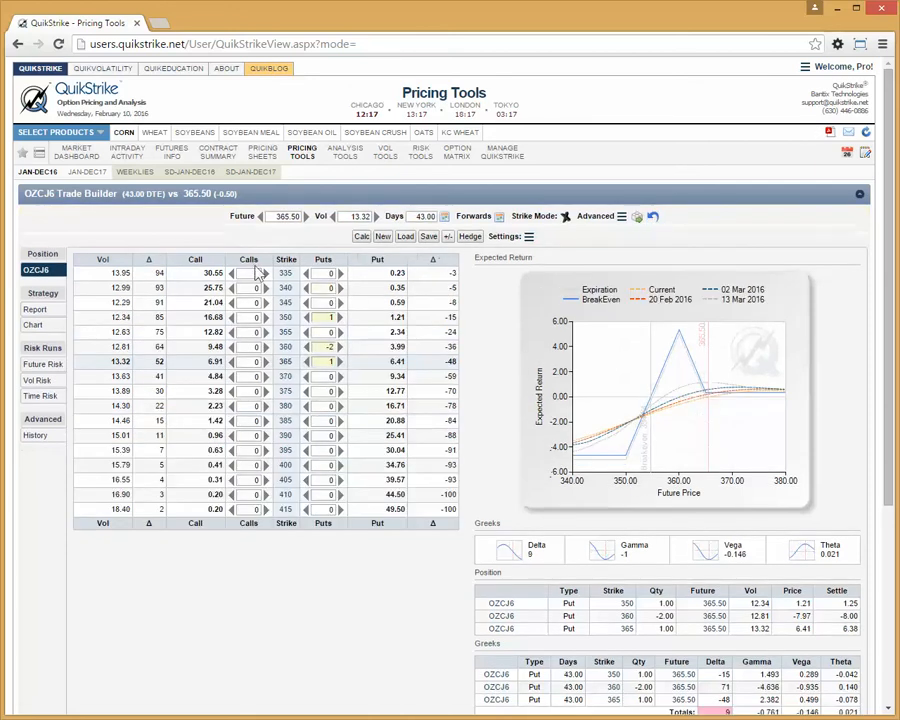
Shift the futures price up to 367.75 and back down to 365.75 to compare the put strategy's analysis
{"action": "left_click", "coordinate": [307, 217]}
{"action": "left_click", "coordinate": [307, 217]}
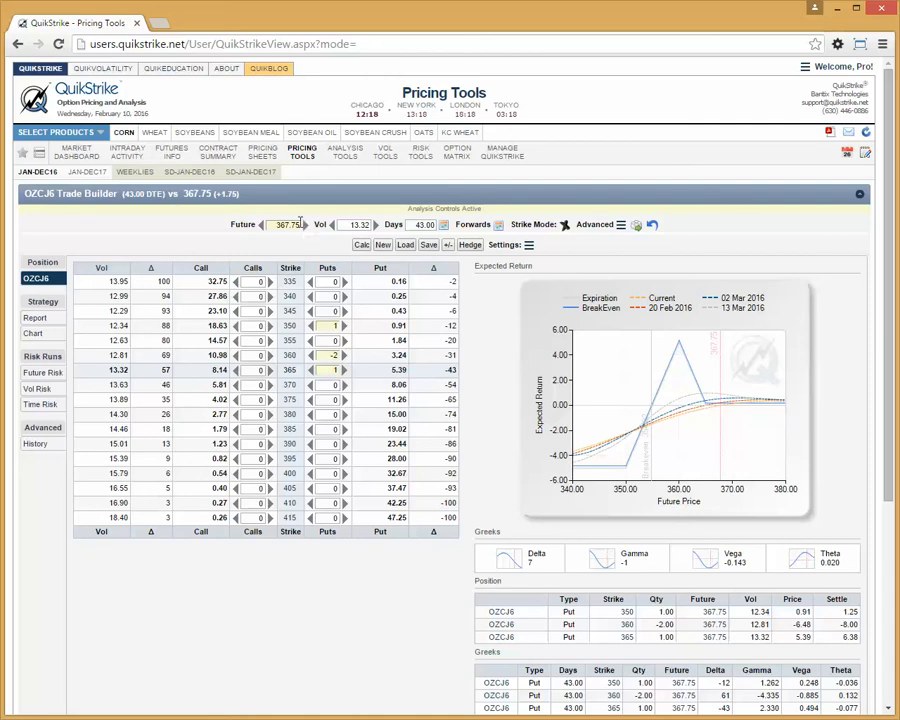
{"action": "left_click", "coordinate": [261, 225]}
{"action": "left_click", "coordinate": [261, 225]}
{"action": "left_click", "coordinate": [261, 225]}
{"action": "left_click", "coordinate": [261, 225]}
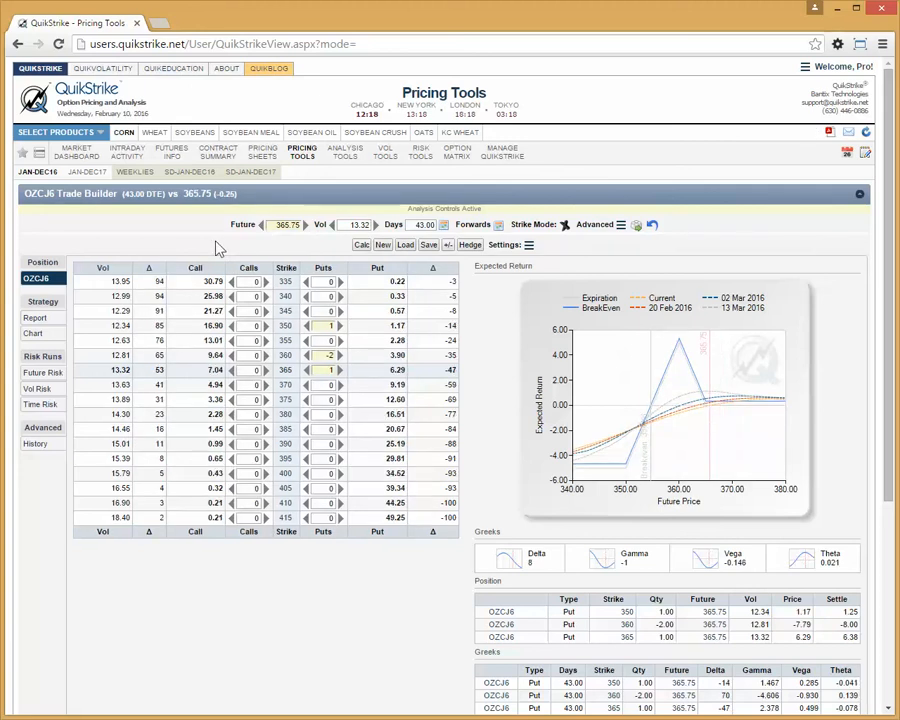
Raise the volatility to 13.97, look over the recalculated analysis, and reset the analysis controls
{"action": "left_click", "coordinate": [376, 225]}
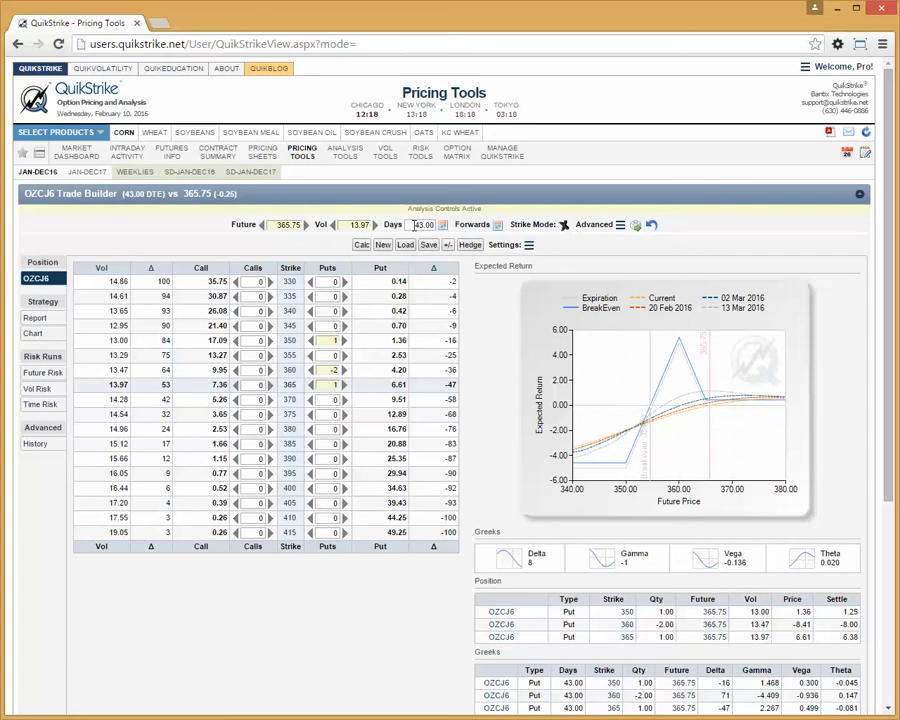
{"action": "scroll", "coordinate": [876, 263], "scroll_direction": "down", "scroll_amount": 2}
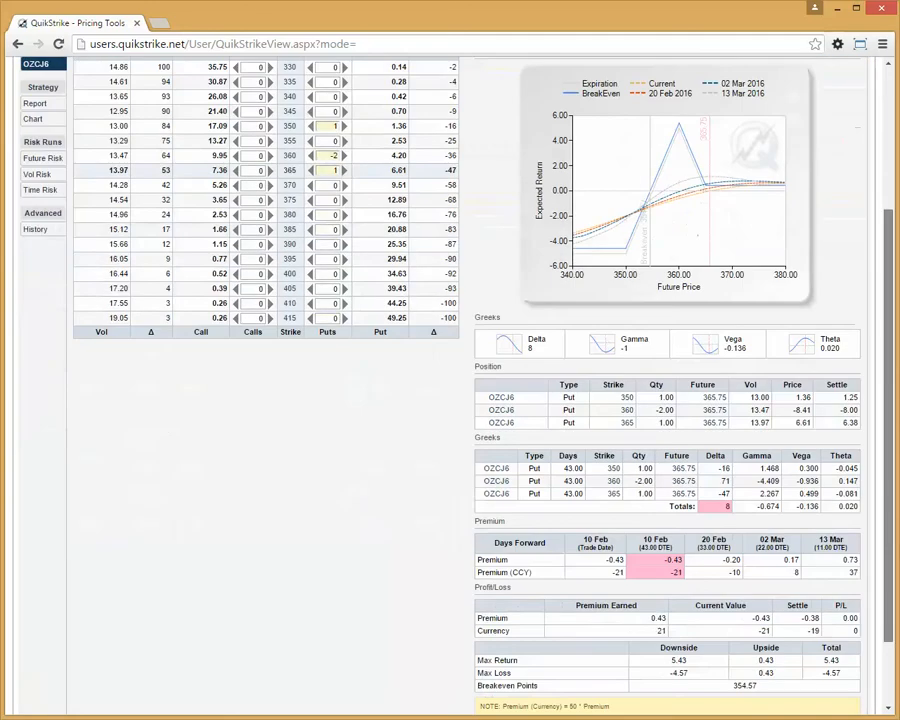
{"action": "scroll", "coordinate": [893, 283], "scroll_direction": "up", "scroll_amount": 2}
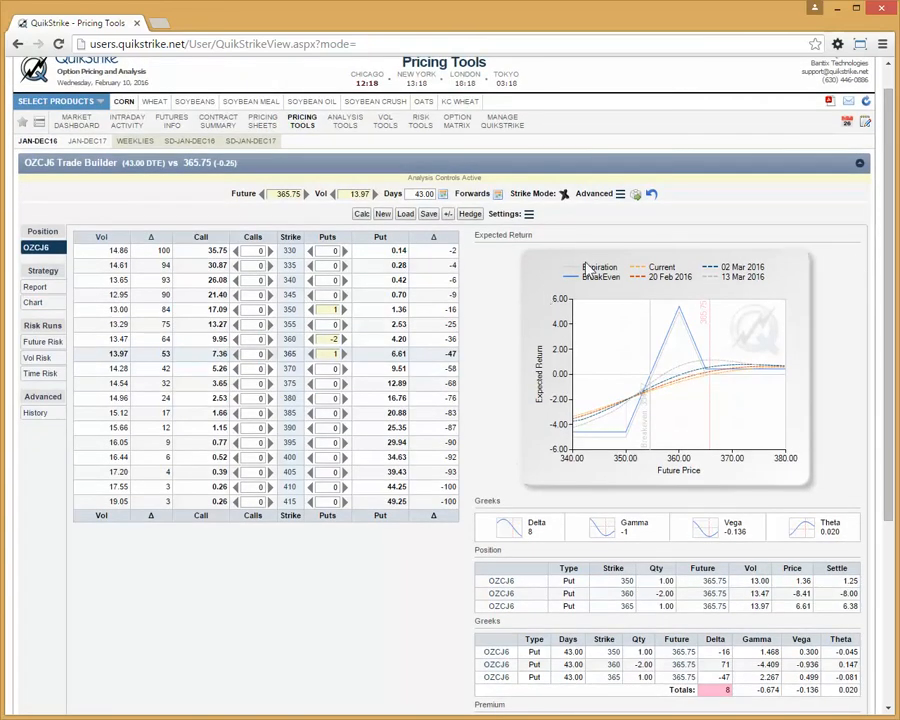
{"action": "left_click", "coordinate": [653, 195]}
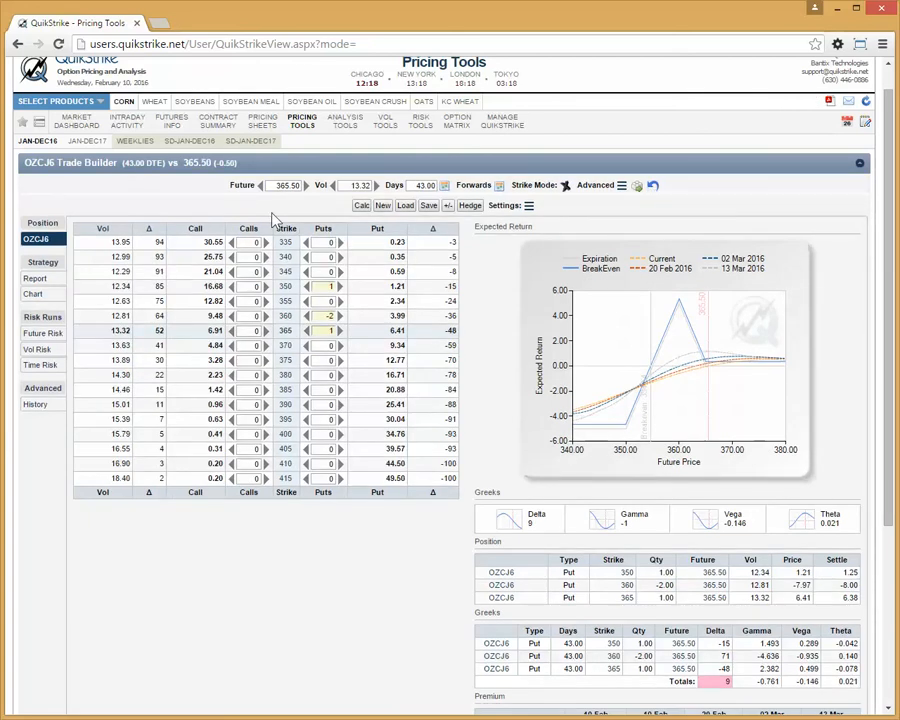
Start saving the put strategy as a QuikSpread titled OZCJ6 350/360/365 BRKN P-FLY @ -0.36 REF: 365.50
{"action": "left_click", "coordinate": [428, 206]}
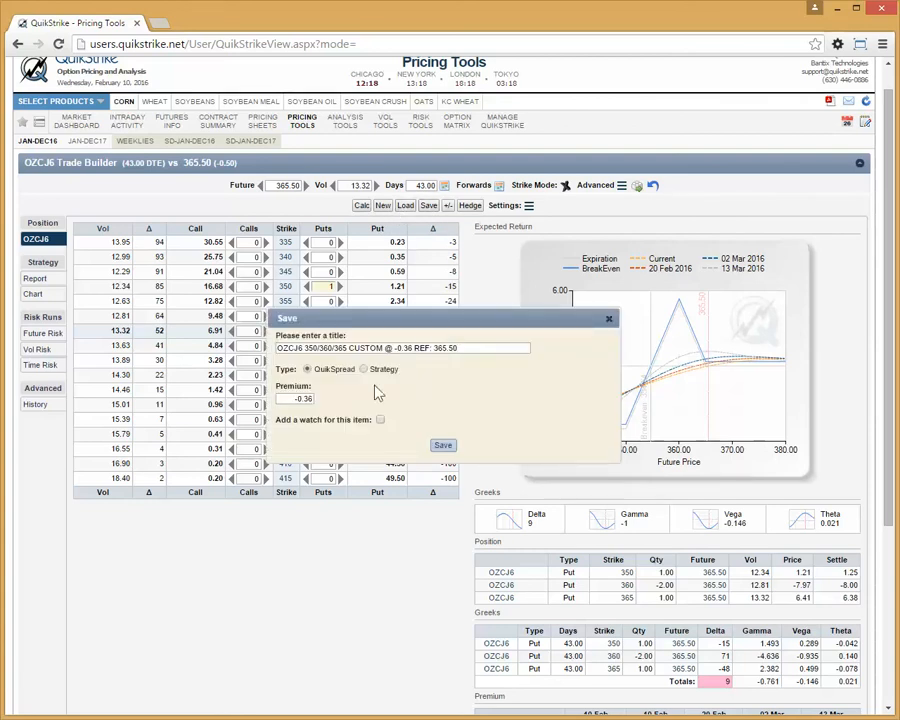
{"action": "double_click", "coordinate": [365, 348]}
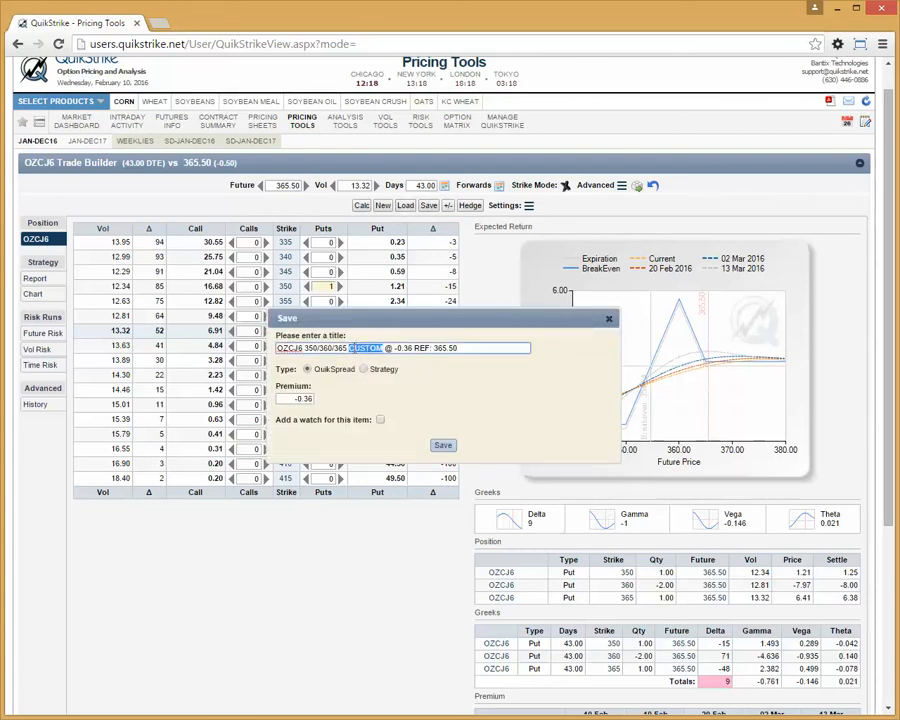
{"action": "type", "text": "BRKN P"}
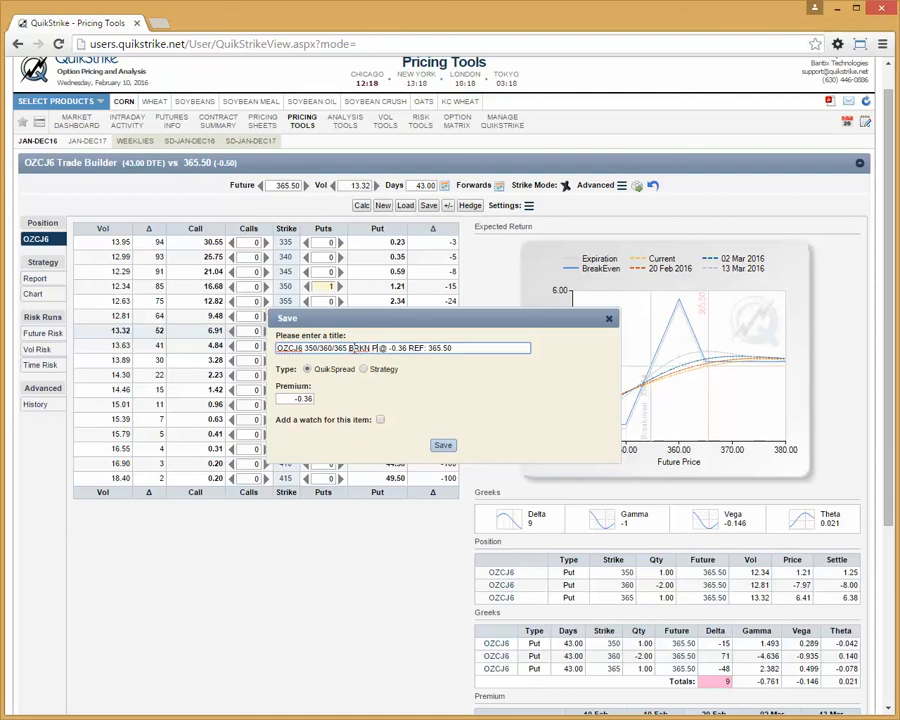
{"action": "type", "text": "UT"}
{"action": "key", "text": "BackSpace"}
{"action": "key", "text": "BackSpace"}
{"action": "type", "text": "-FLY"}
Set the QuikSpread's premium to 0, add a watch for it, and save it
{"action": "left_click_drag", "start_coordinate": [289, 401], "coordinate": [403, 398]}
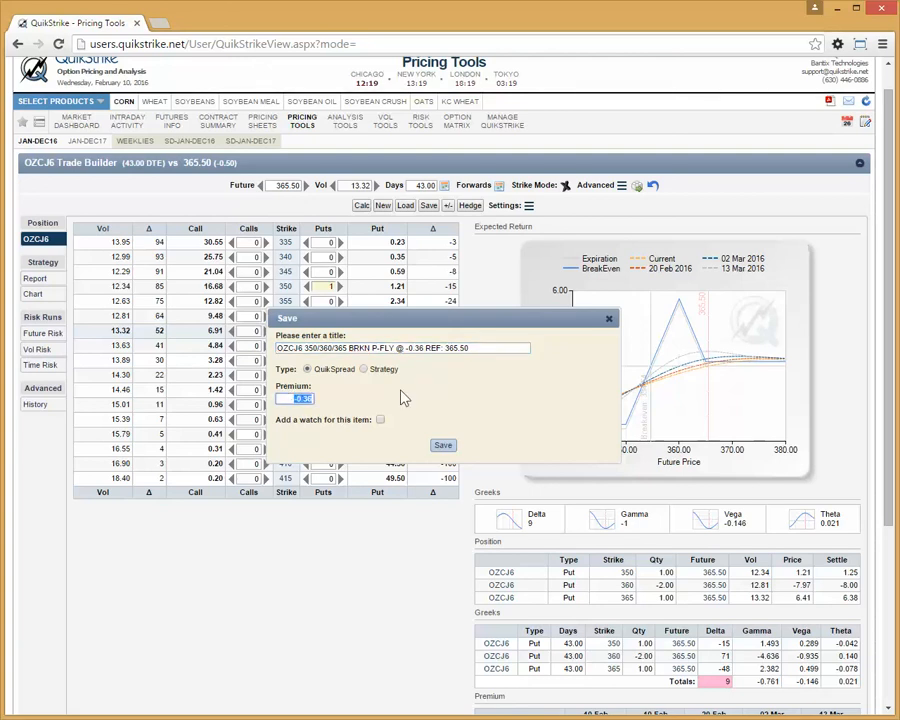
{"action": "type", "text": "0"}
{"action": "left_click", "coordinate": [380, 419]}
{"action": "left_click", "coordinate": [443, 446]}
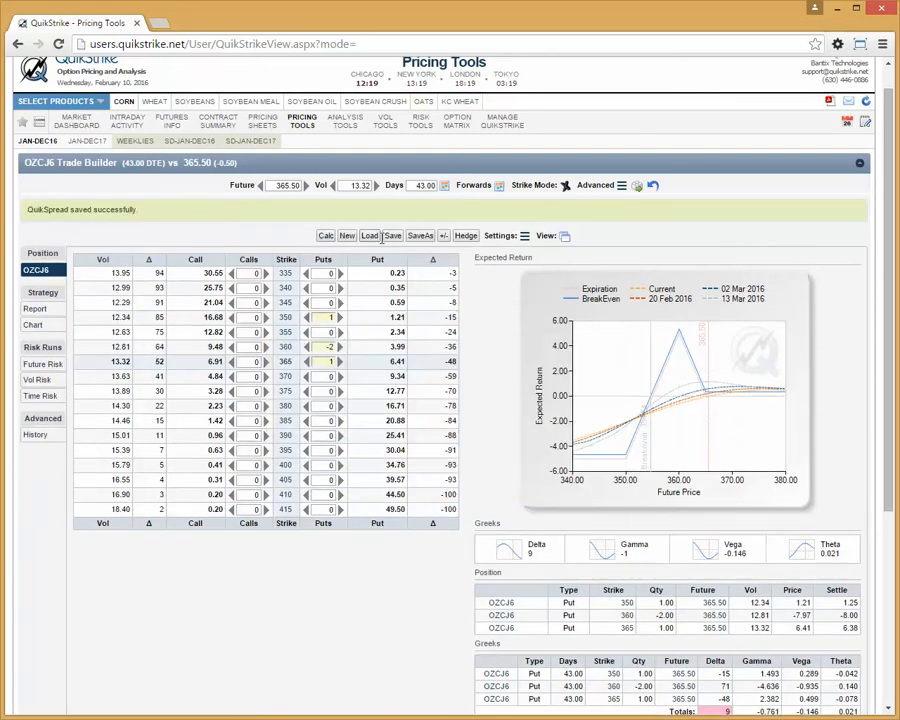
Clear the builder and load the saved QuikSpread OZCJ6 350/360/365 BRKN P-FLY @ -0.36 REF: 365.50
{"action": "left_click", "coordinate": [348, 236]}
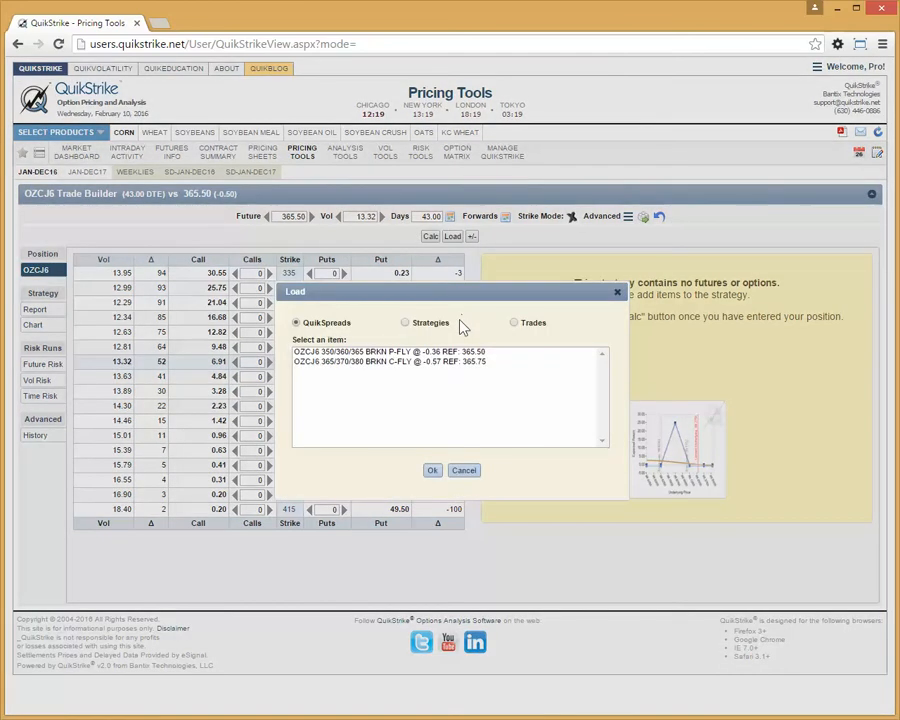
{"action": "left_click", "coordinate": [412, 352]}
{"action": "left_click", "coordinate": [432, 471]}
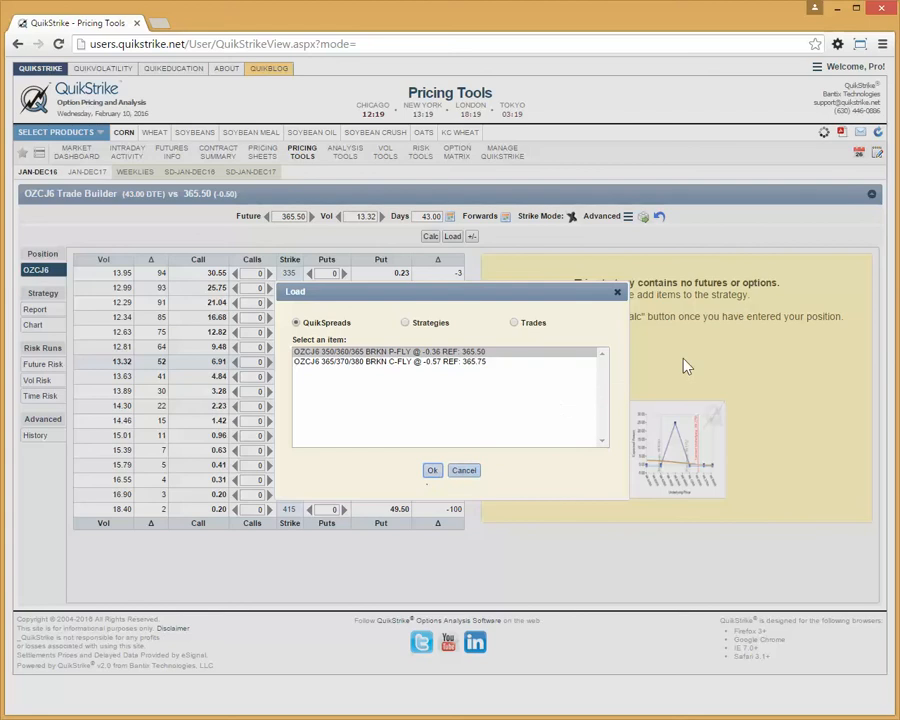
Examine the loaded put butterfly's trade-date premium, days-forward premium, profit/loss, Greeks and expected return chart
{"action": "scroll", "coordinate": [870, 250], "scroll_direction": "down", "scroll_amount": 2}
{"action": "scroll", "coordinate": [450, 380], "scroll_direction": "down", "scroll_amount": 3}
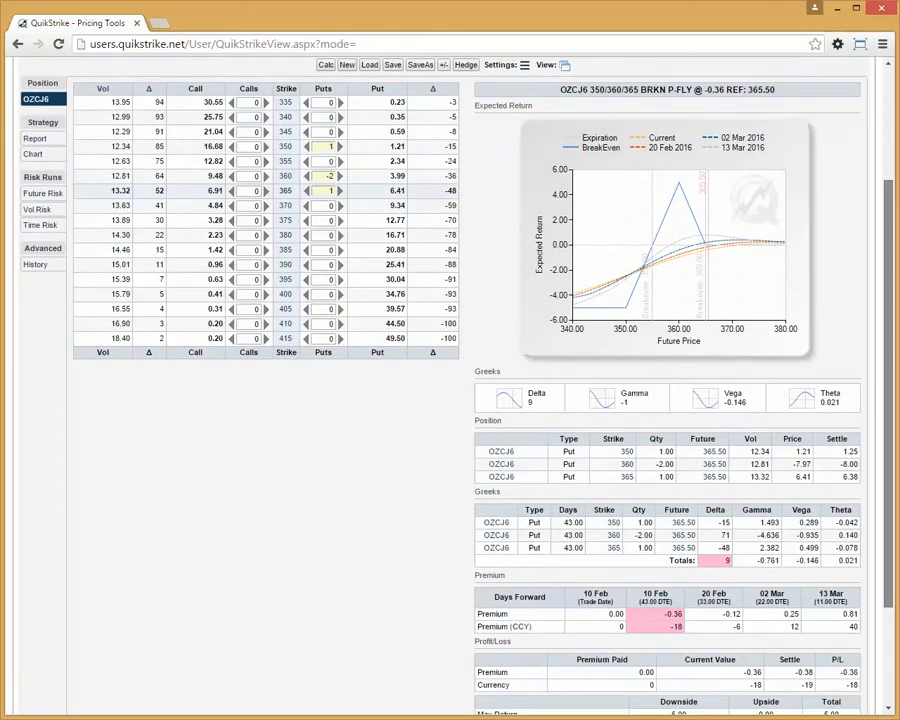
{"action": "scroll", "coordinate": [450, 380], "scroll_direction": "down", "scroll_amount": 1}
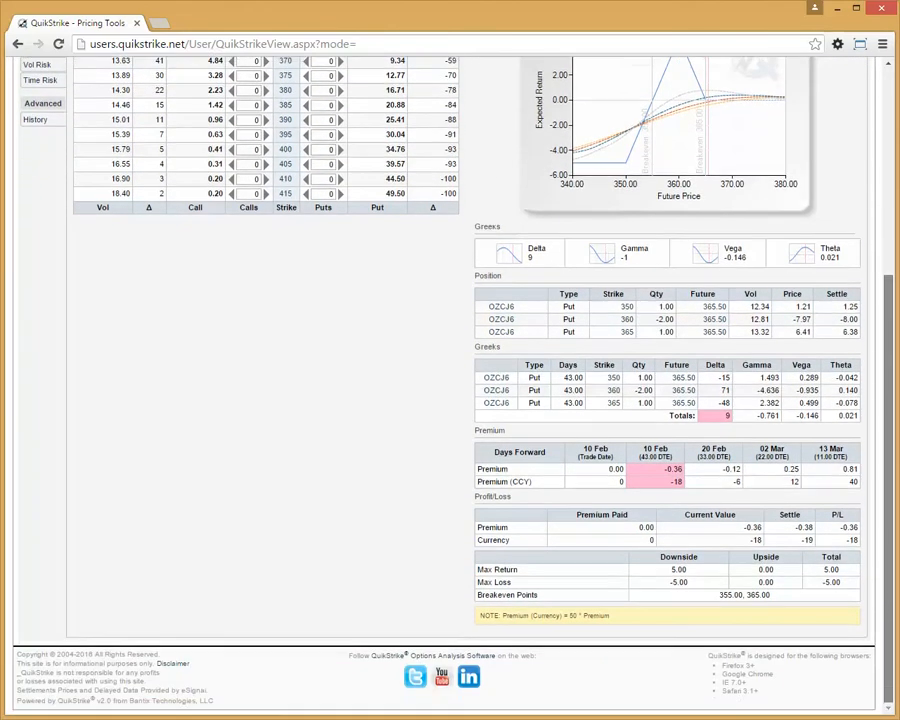
{"action": "left_click", "coordinate": [615, 469]}
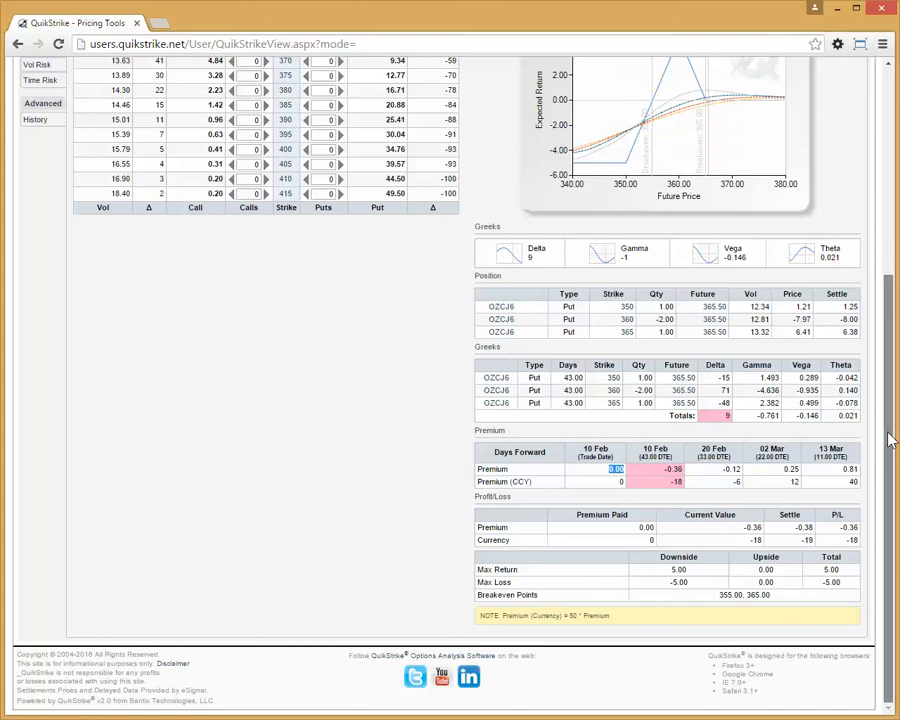
{"action": "left_click_drag", "start_coordinate": [890, 440], "coordinate": [872, 200]}
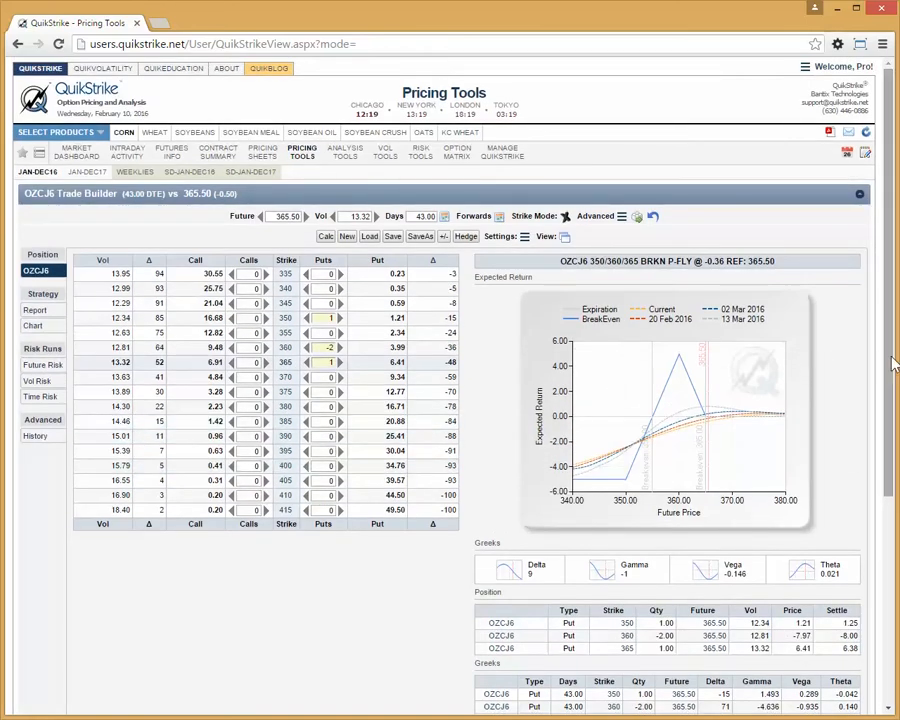
{"action": "scroll", "coordinate": [893, 365], "scroll_direction": "down", "scroll_amount": 2}
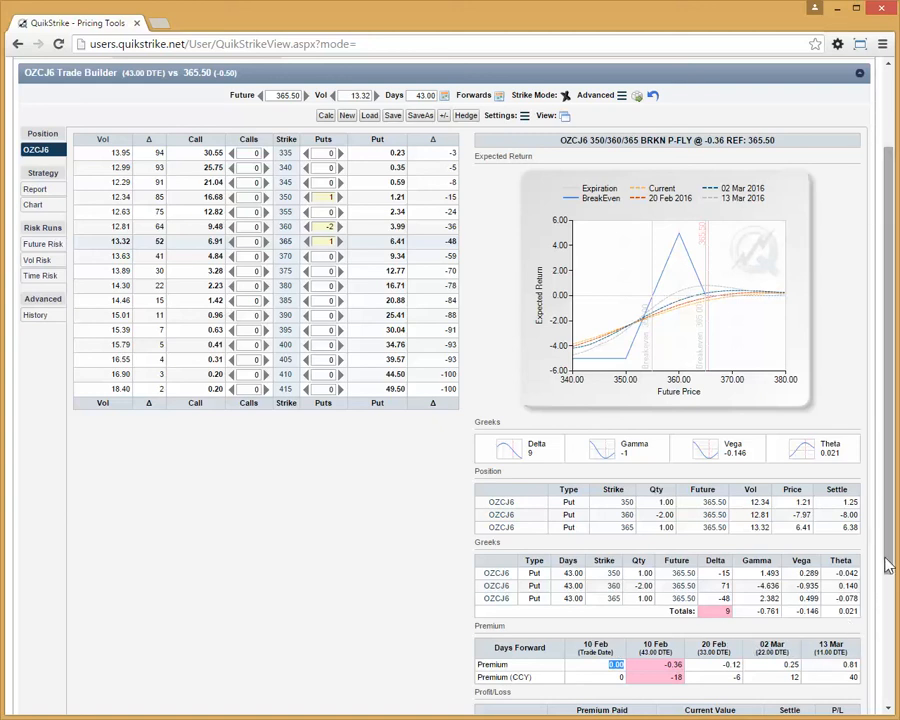
{"action": "left_click_drag", "start_coordinate": [886, 559], "coordinate": [880, 462]}
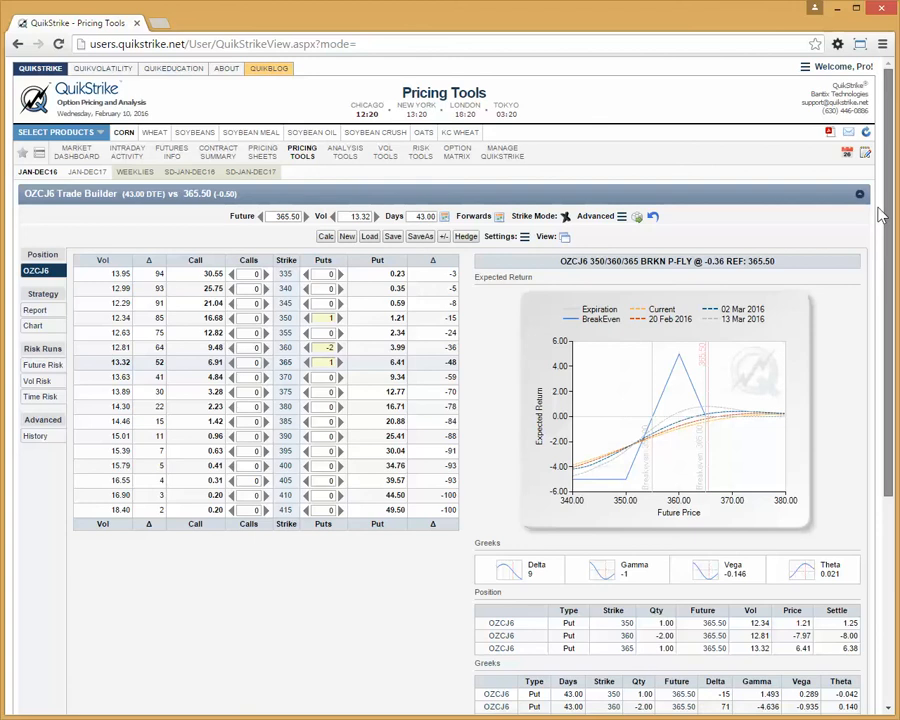
Reverse the signs of the put quantities, restore them after viewing the opposite position, and look over the analysis
{"action": "left_click", "coordinate": [443, 237]}
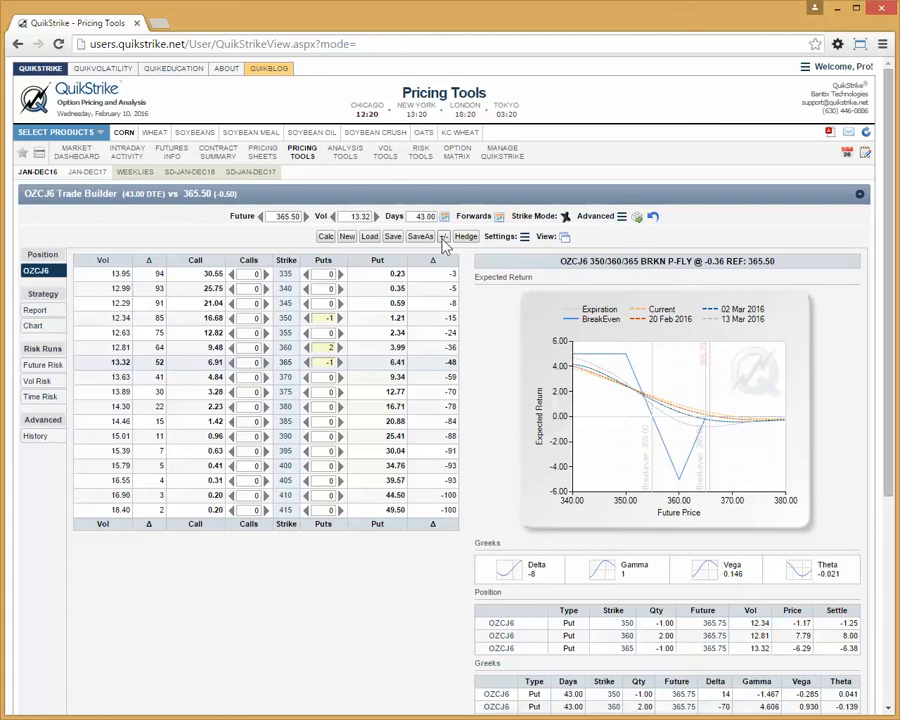
{"action": "left_click", "coordinate": [443, 237]}
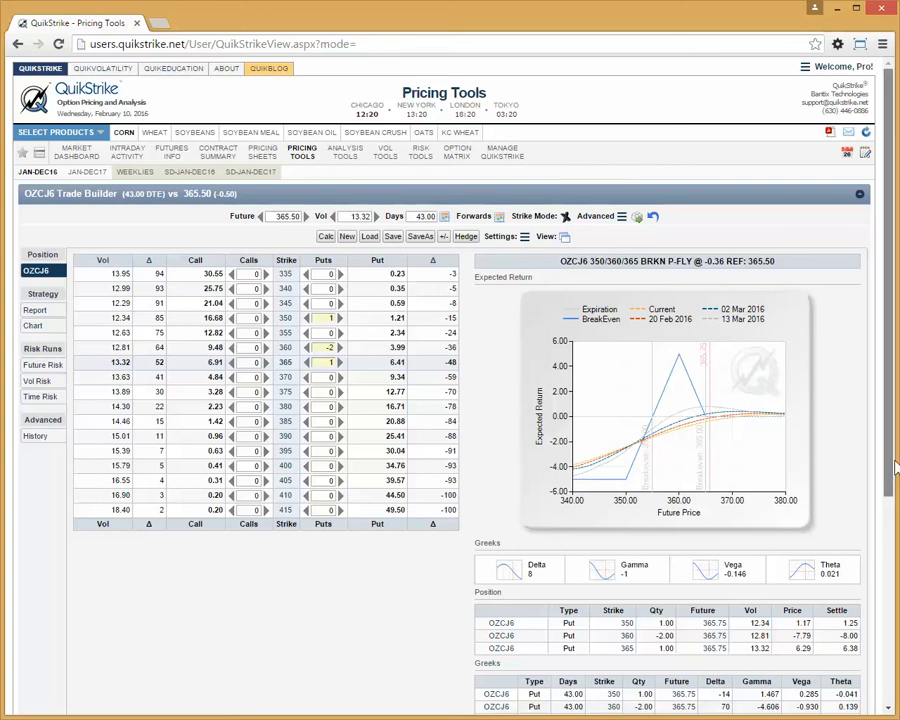
{"action": "scroll", "coordinate": [897, 467], "scroll_direction": "down", "scroll_amount": 1}
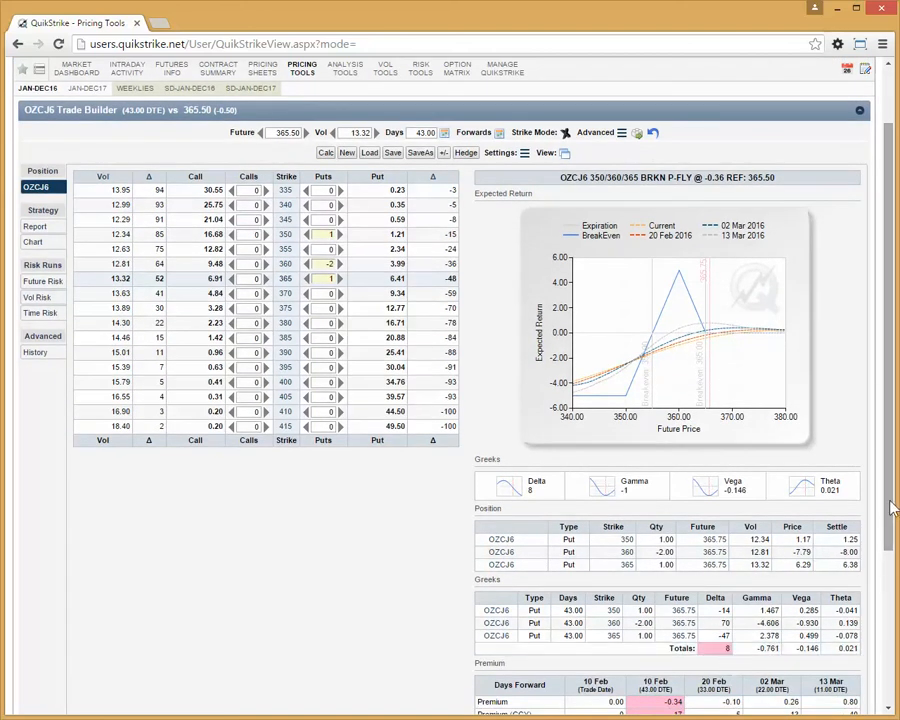
{"action": "scroll", "coordinate": [893, 508], "scroll_direction": "up", "scroll_amount": 1}
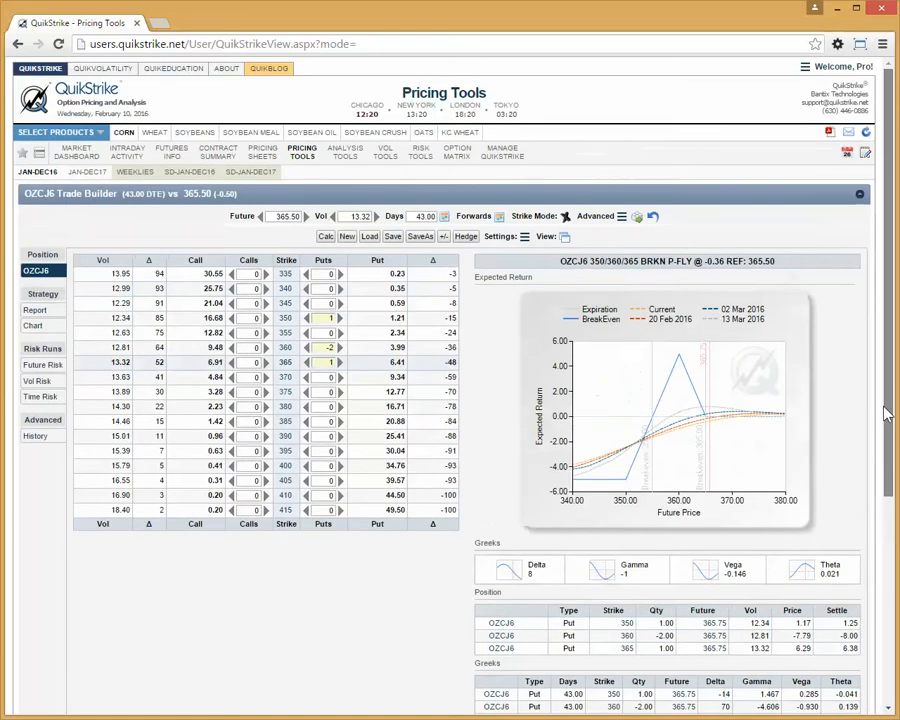
Hedge the put butterfly with -0.085 futures at 365.50
{"action": "left_click", "coordinate": [466, 237]}
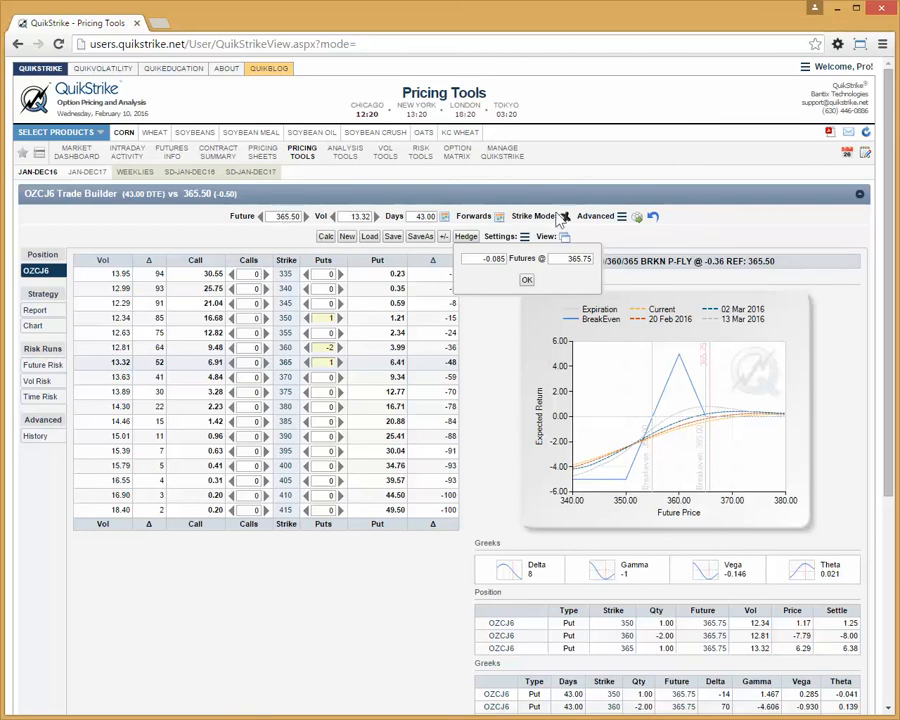
{"action": "left_click_drag", "start_coordinate": [584, 260], "coordinate": [597, 262]}
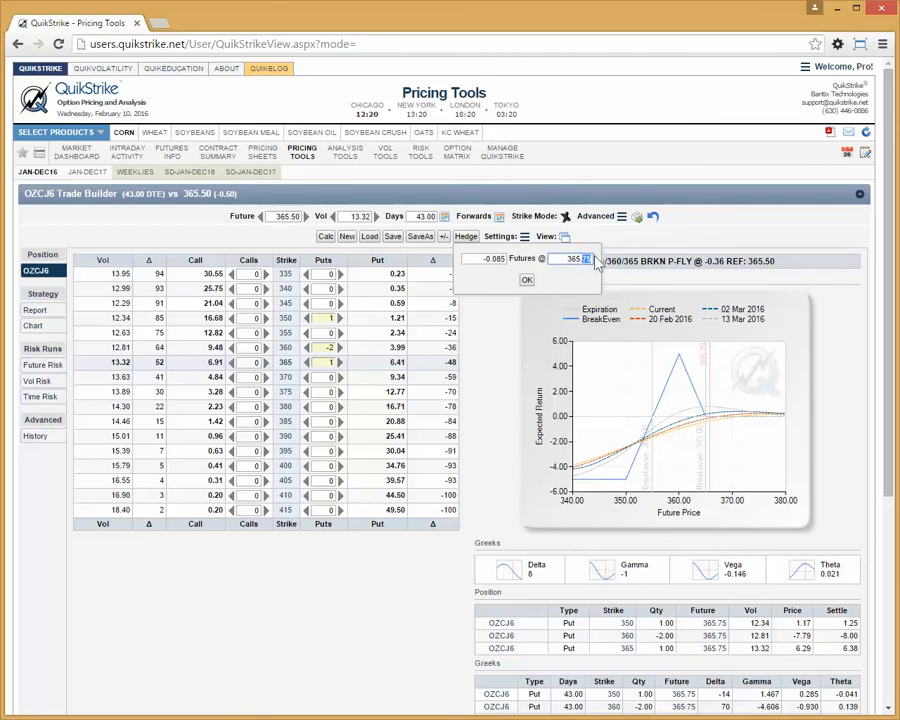
{"action": "type", "text": ".50"}
{"action": "left_click", "coordinate": [526, 280]}
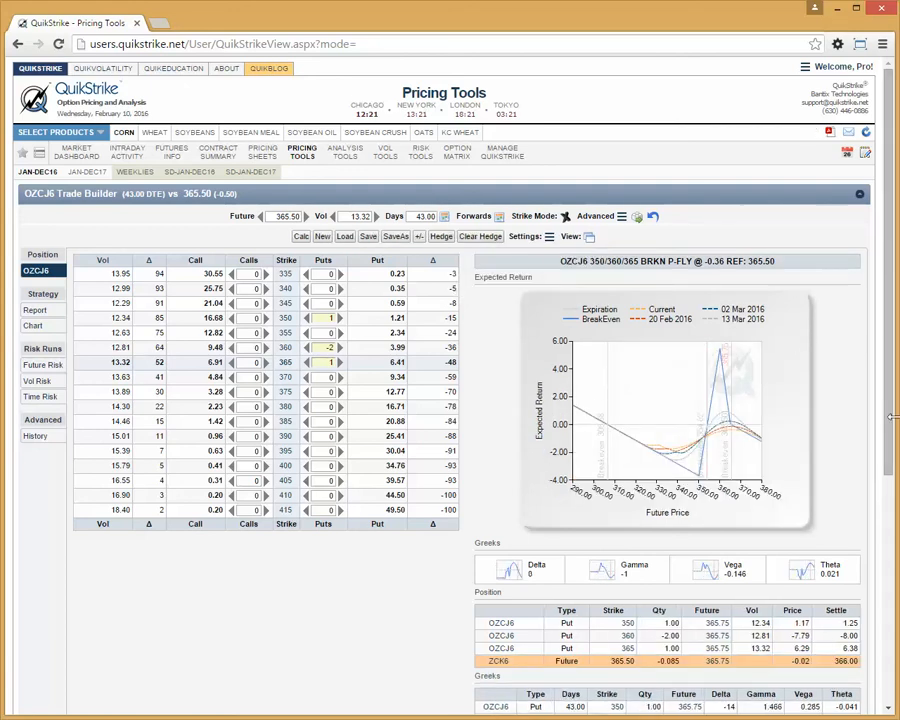
Examine the ZCK6 futures hedge in the position, Greeks and premium tables, and clear the hedge from the strategy
{"action": "left_click_drag", "start_coordinate": [888, 418], "coordinate": [894, 484]}
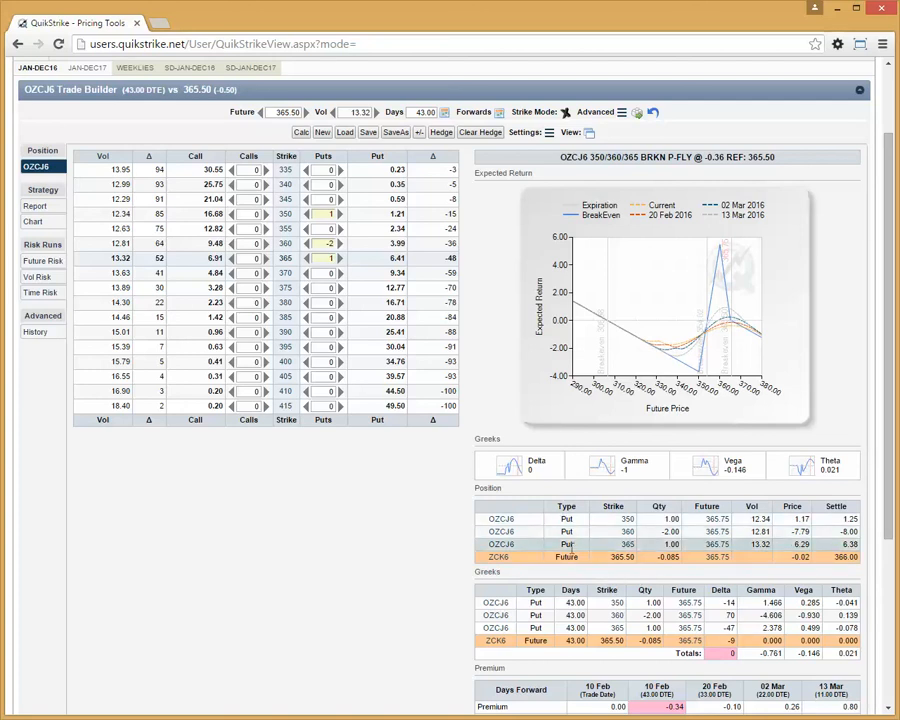
{"action": "left_click_drag", "start_coordinate": [886, 553], "coordinate": [886, 560]}
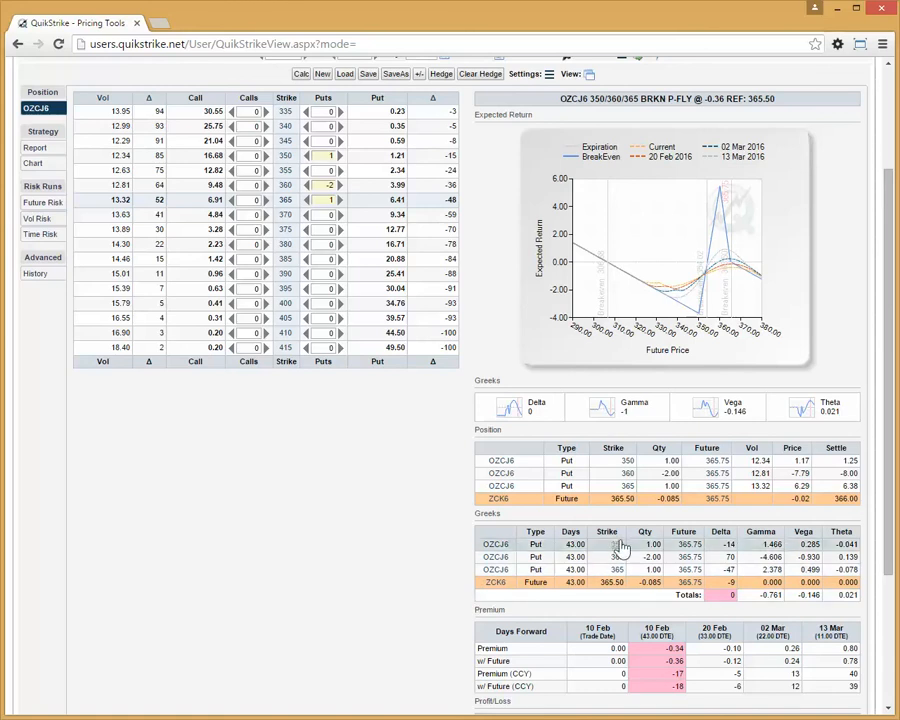
{"action": "left_click", "coordinate": [614, 499]}
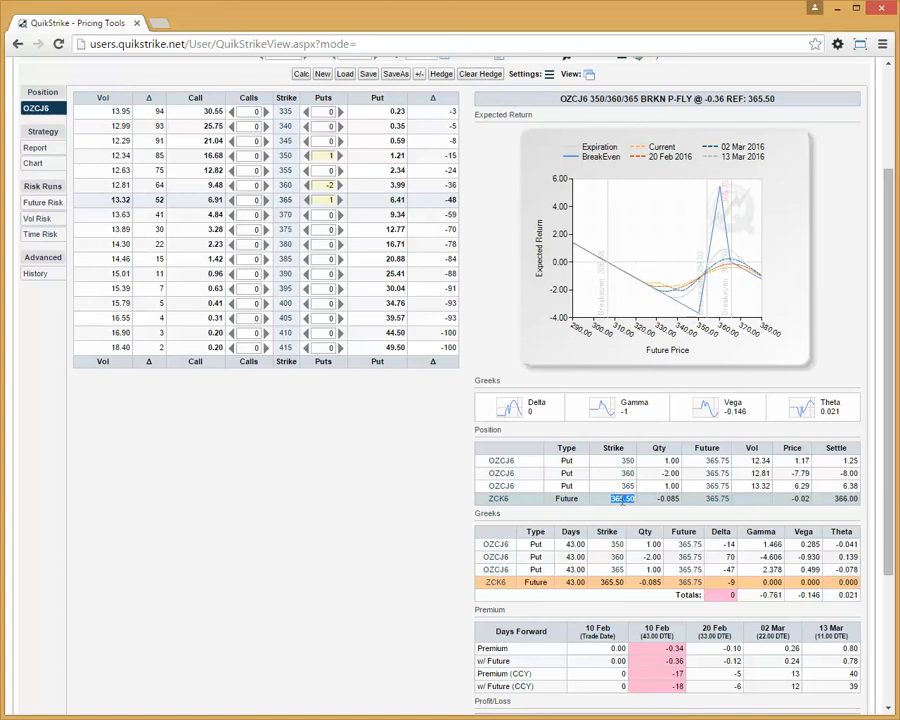
{"action": "left_click", "coordinate": [718, 500]}
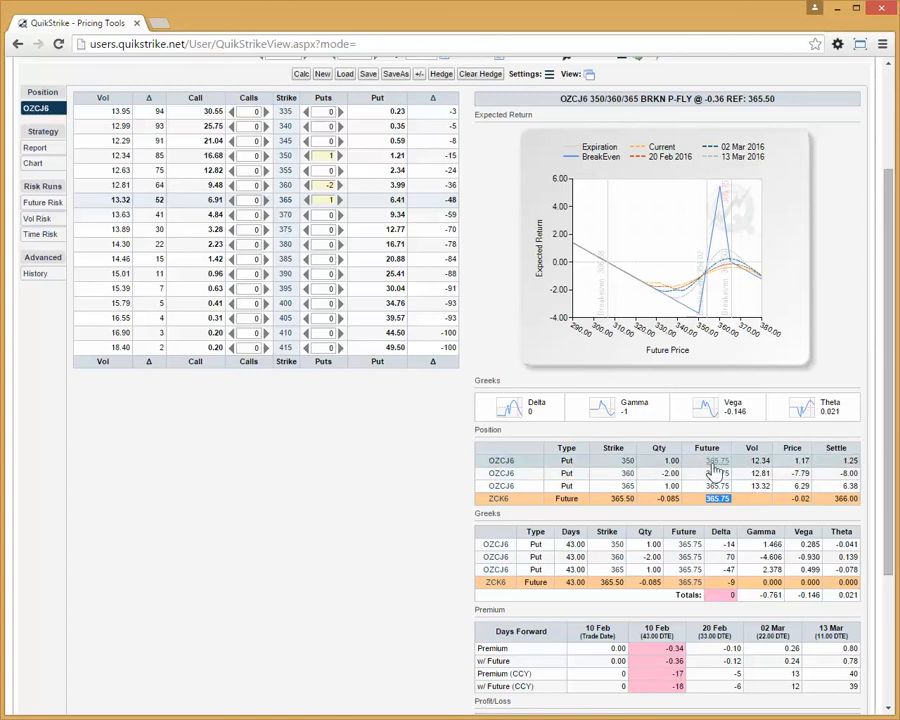
{"action": "left_click_drag", "start_coordinate": [893, 452], "coordinate": [884, 332]}
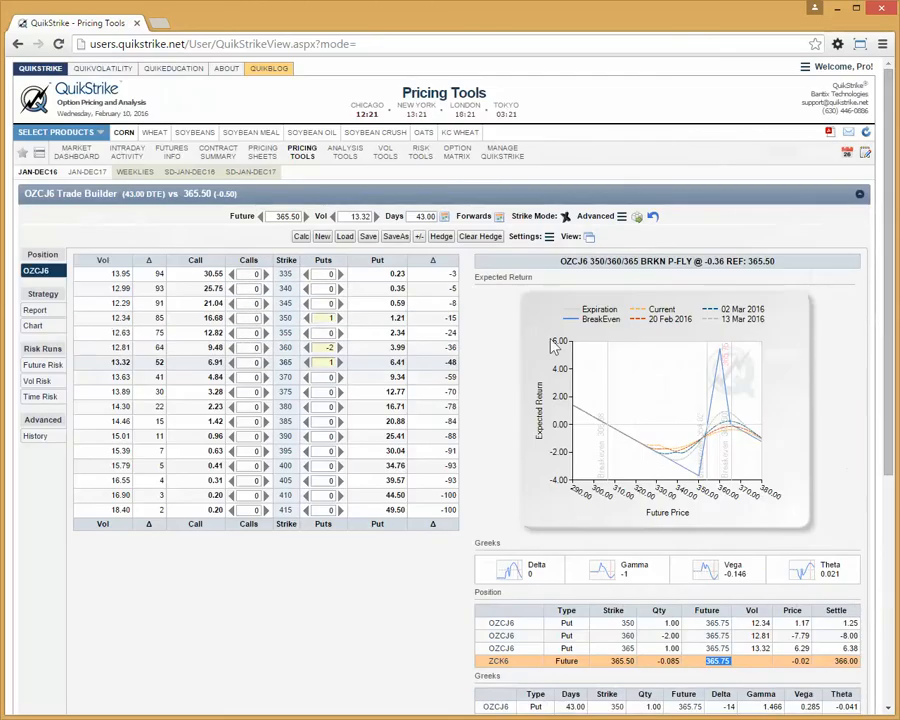
{"action": "left_click", "coordinate": [484, 240]}
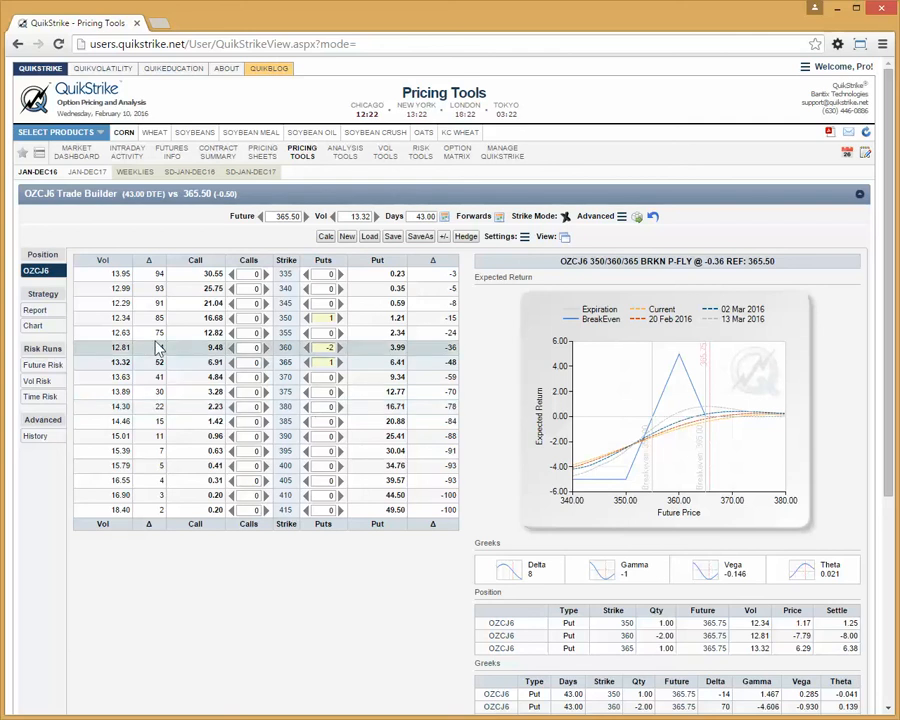
View the put butterfly's strategy details in a separate window, check the portrait and landscape PDF options, and close the window
{"action": "left_click_drag", "start_coordinate": [889, 115], "coordinate": [868, 125]}
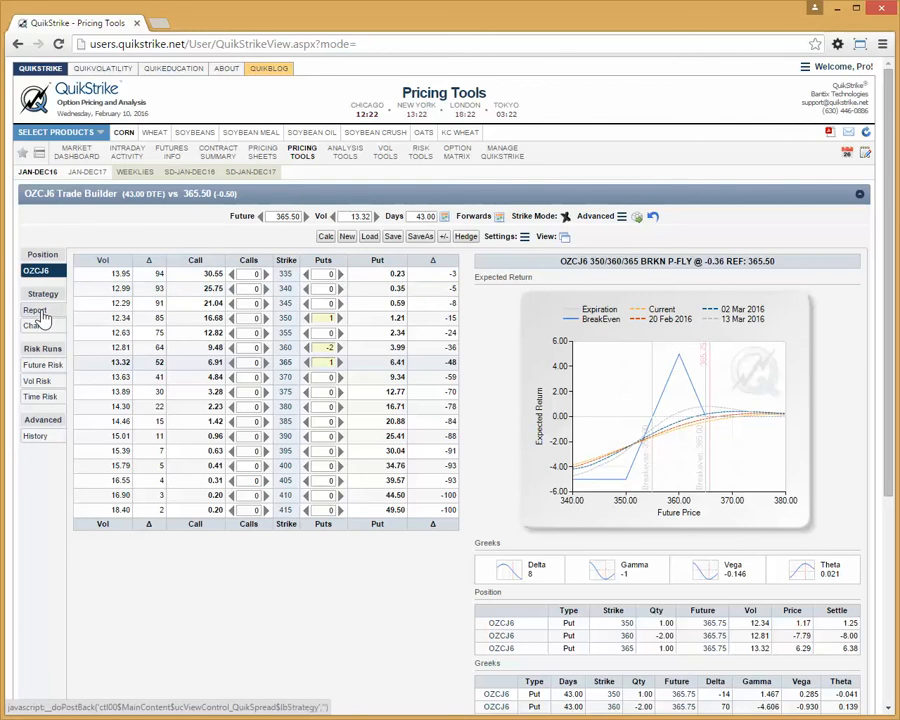
{"action": "left_click", "coordinate": [555, 243]}
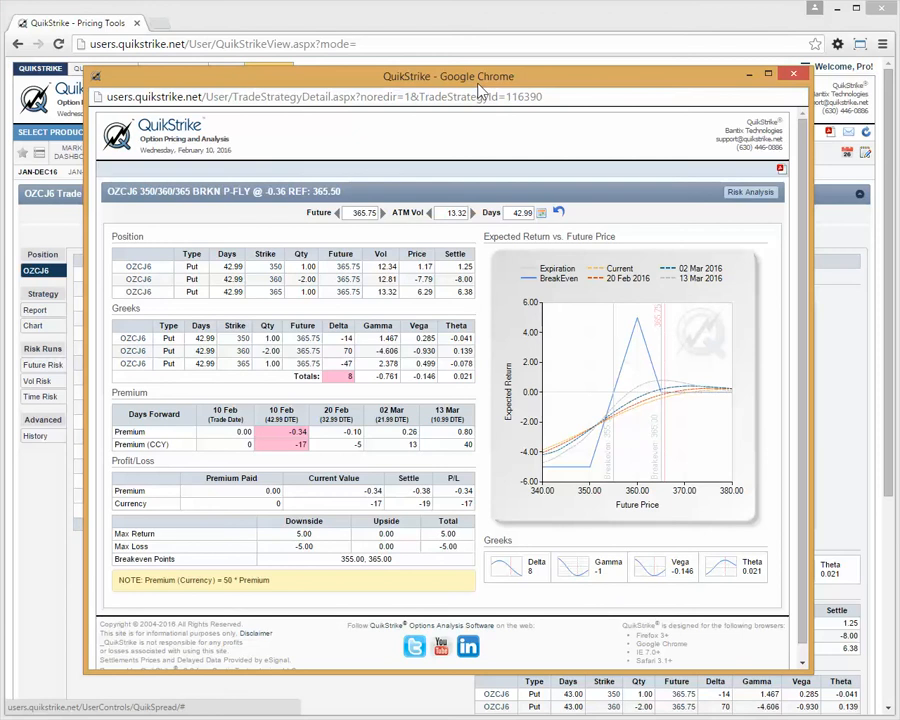
{"action": "left_click", "coordinate": [781, 169]}
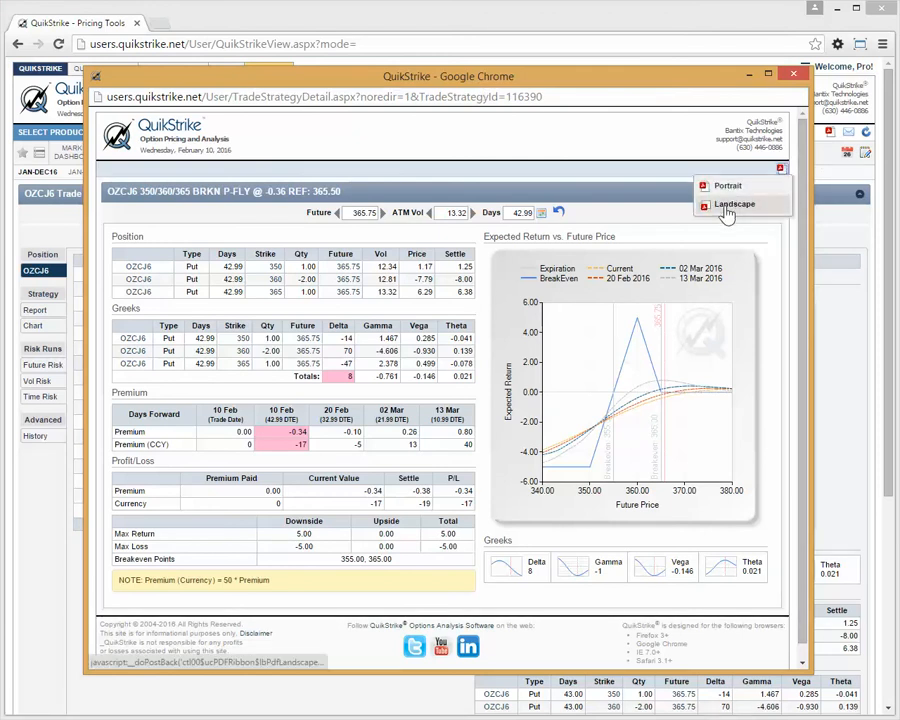
{"action": "left_click", "coordinate": [793, 76]}
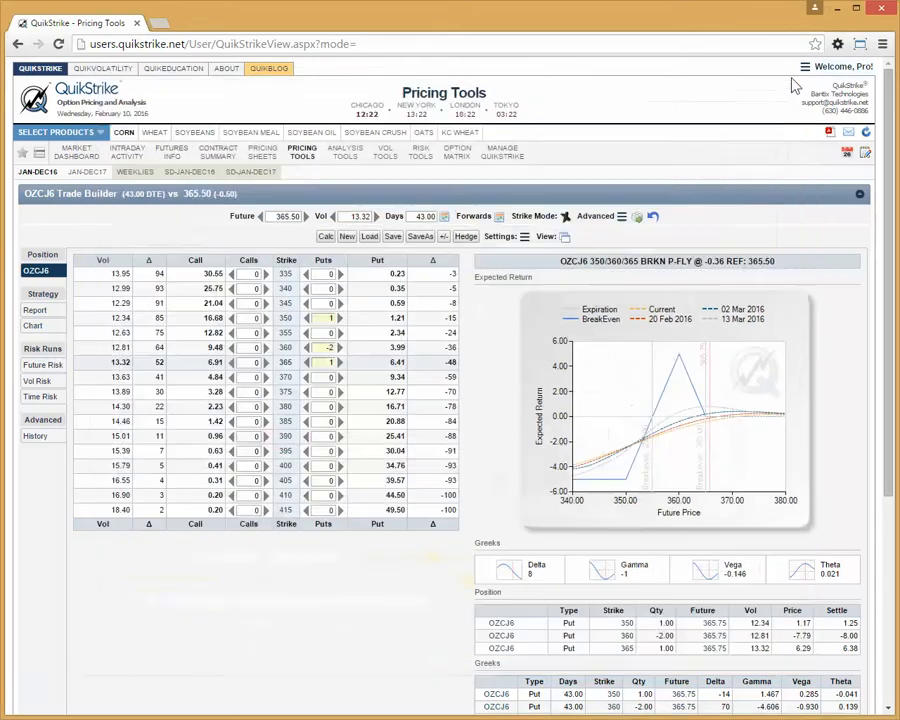
Look over the put butterfly's strategy report and its full-size expected return and Greeks charts, and return to the report
{"action": "left_click", "coordinate": [43, 310]}
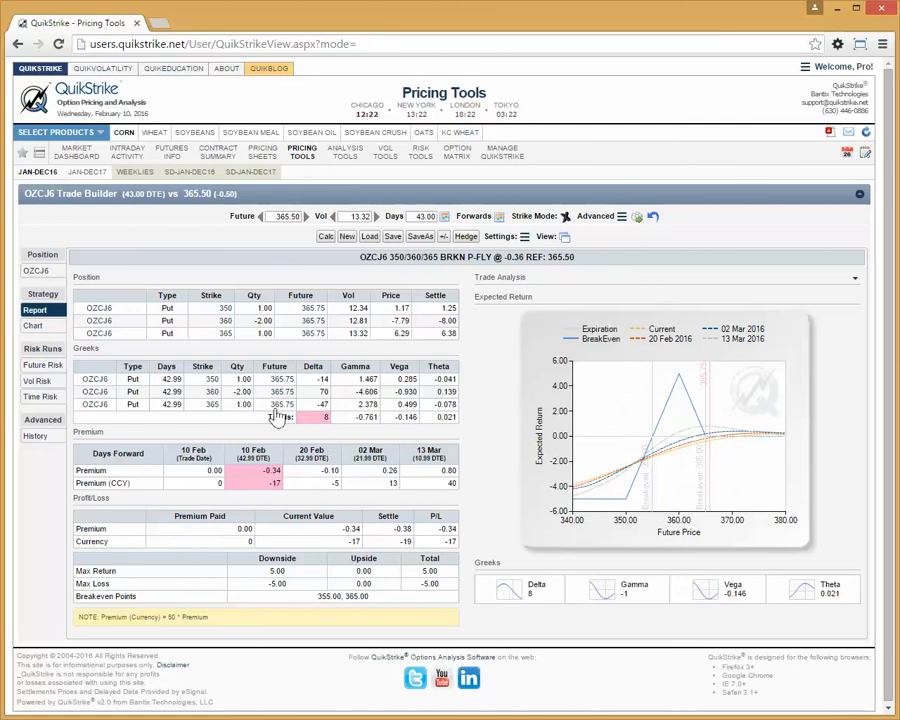
{"action": "left_click", "coordinate": [37, 329]}
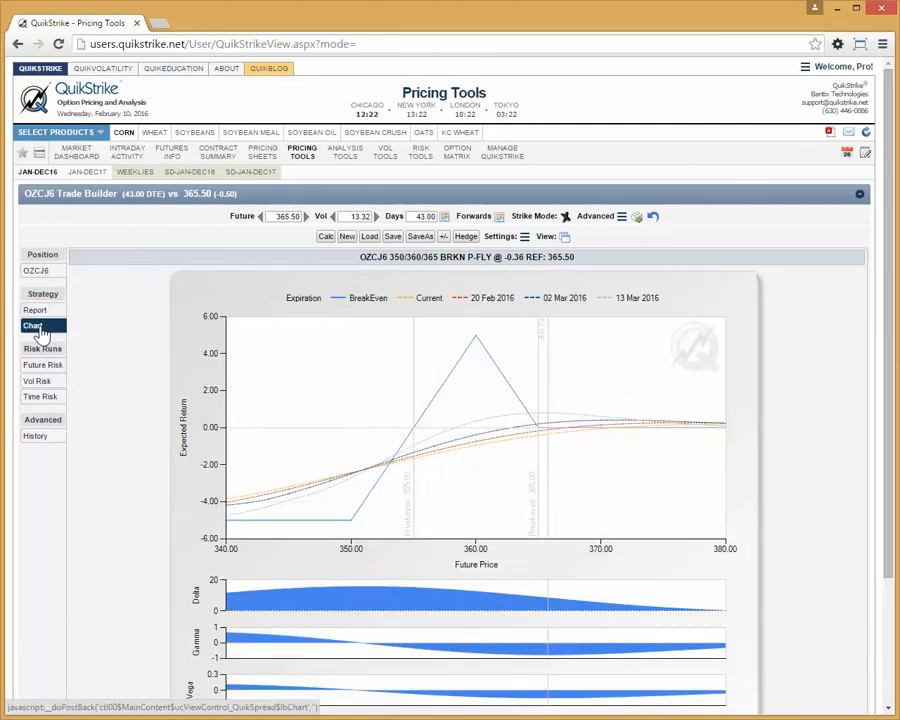
{"action": "left_click_drag", "start_coordinate": [890, 281], "coordinate": [893, 402]}
{"action": "scroll", "coordinate": [896, 368], "scroll_direction": "up", "scroll_amount": 2}
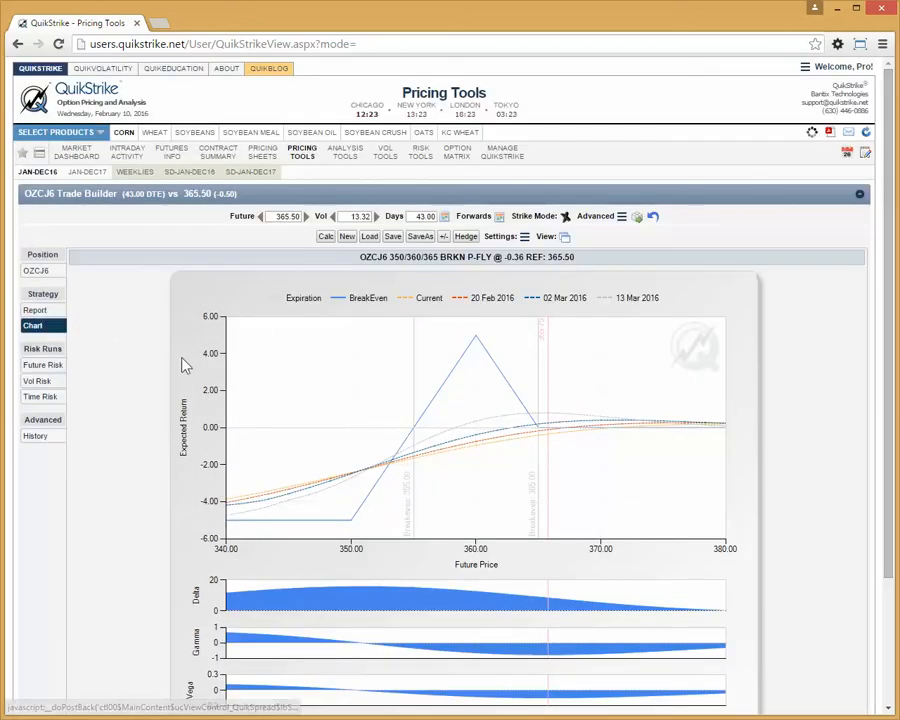
{"action": "left_click", "coordinate": [35, 311]}
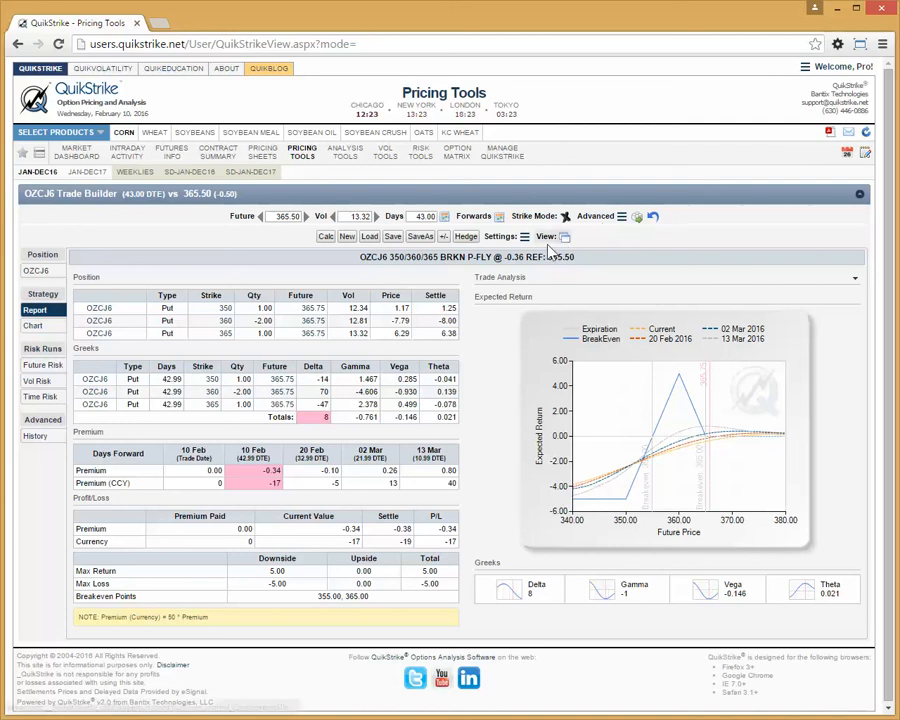
Expand the report's trade analysis and recalculate it for a trade size of 100
{"action": "left_click", "coordinate": [857, 281]}
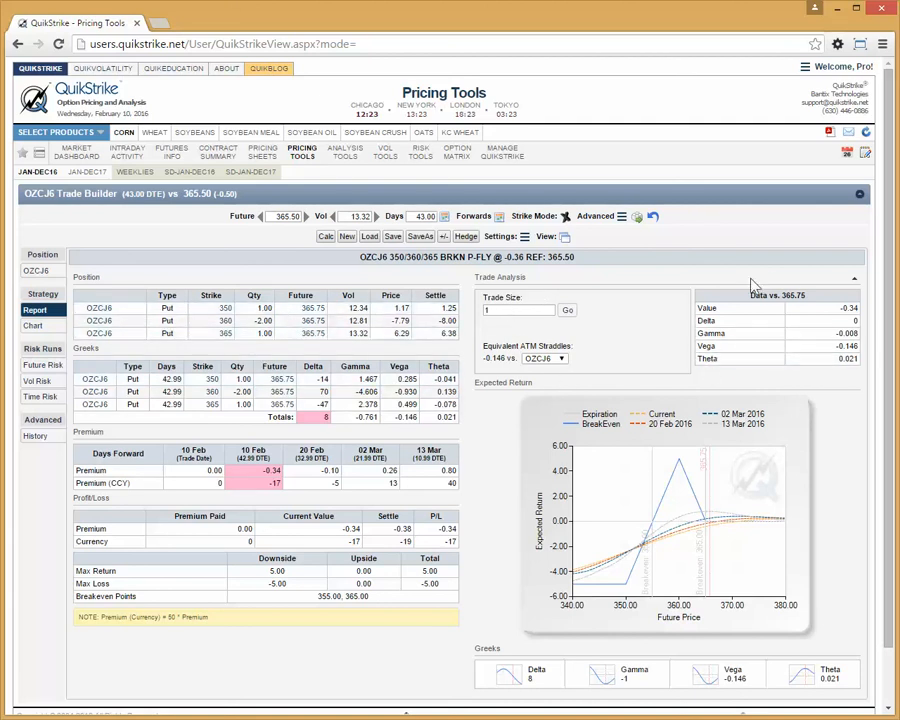
{"action": "left_click", "coordinate": [543, 313]}
{"action": "key", "text": "BackSpace"}
{"action": "left_click", "coordinate": [567, 310]}
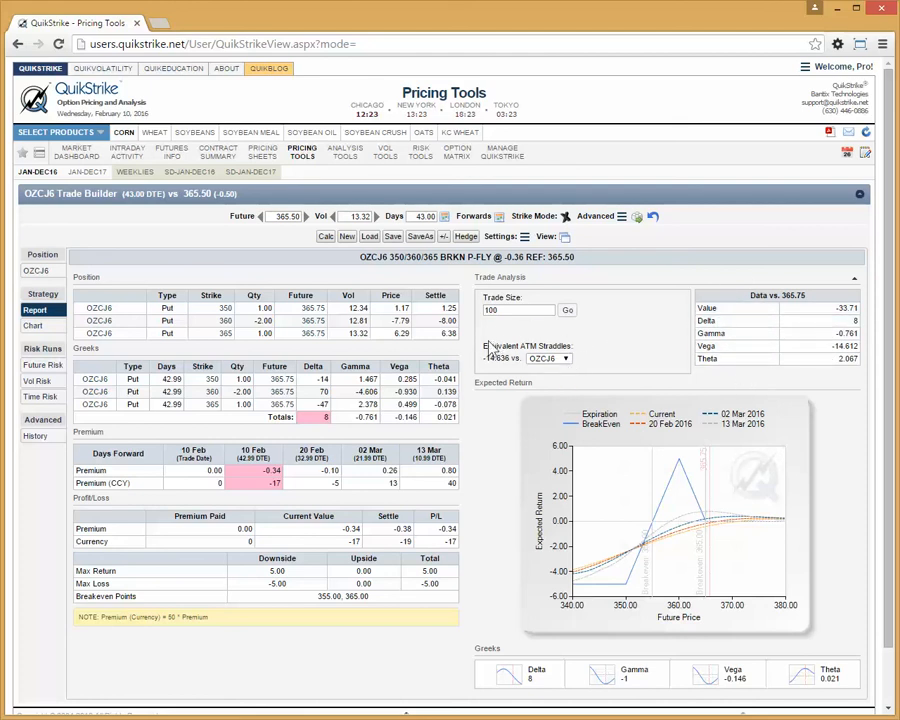
Compare the trade with equivalent at-the-money straddles in OZCH6 and collapse the trade analysis
{"action": "left_click", "coordinate": [563, 359]}
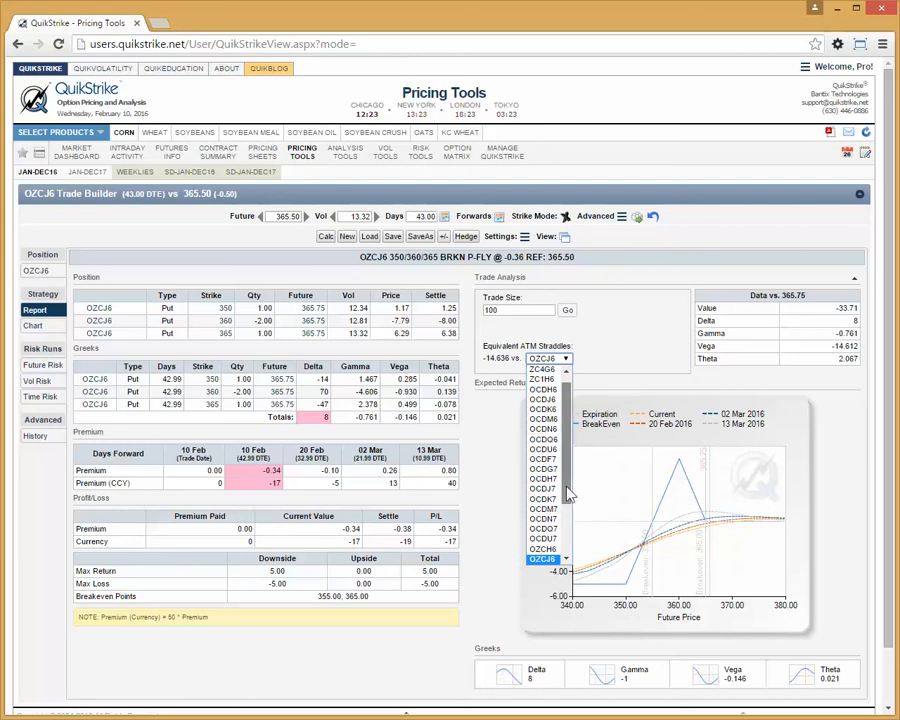
{"action": "scroll", "coordinate": [556, 522], "scroll_direction": "down", "scroll_amount": 1}
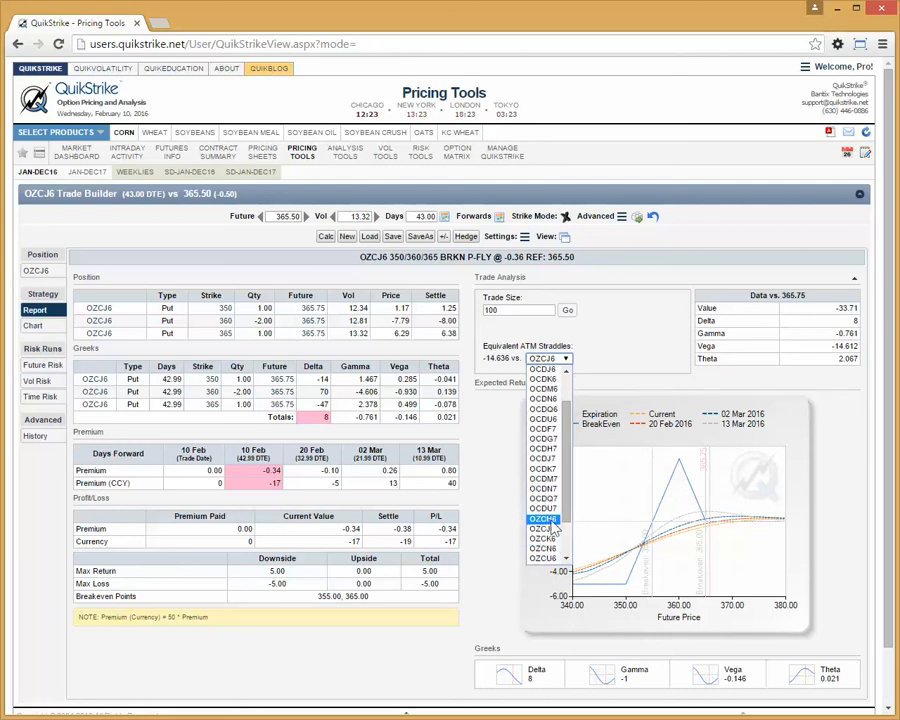
{"action": "left_click", "coordinate": [550, 521]}
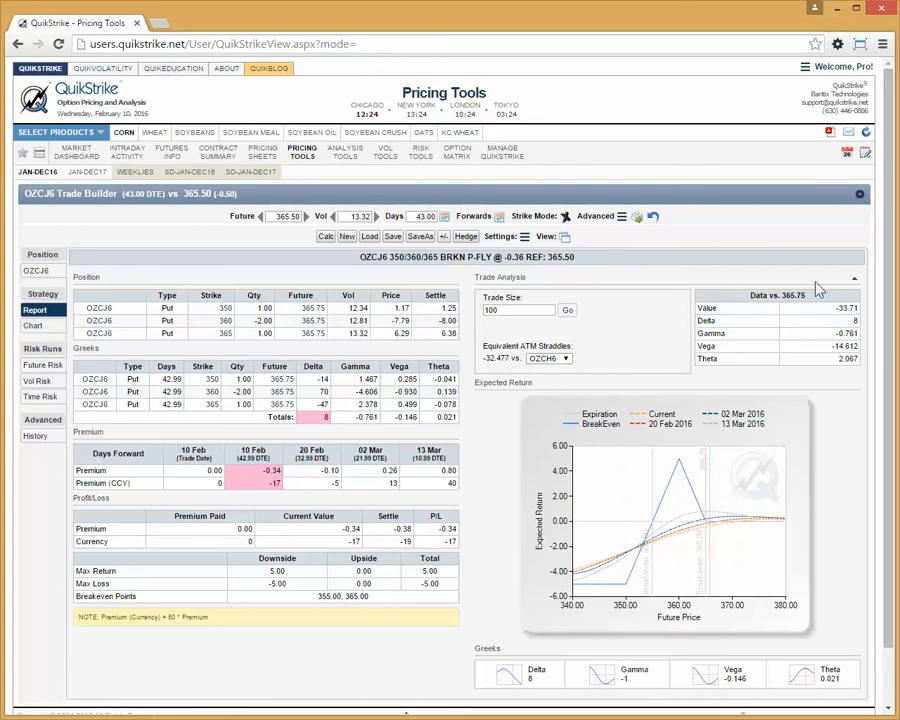
{"action": "left_click", "coordinate": [845, 280]}
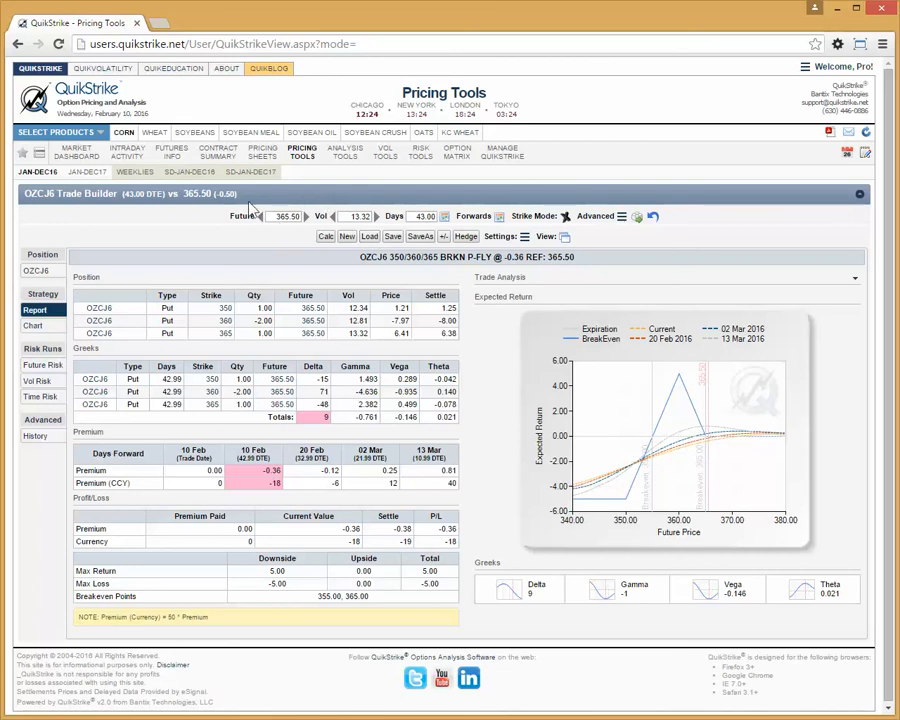
Review the details of the OZCJ6 350/360/365 put butterfly in the saved option spreads and in the watch list
{"action": "mouse_move", "coordinate": [502, 158]}
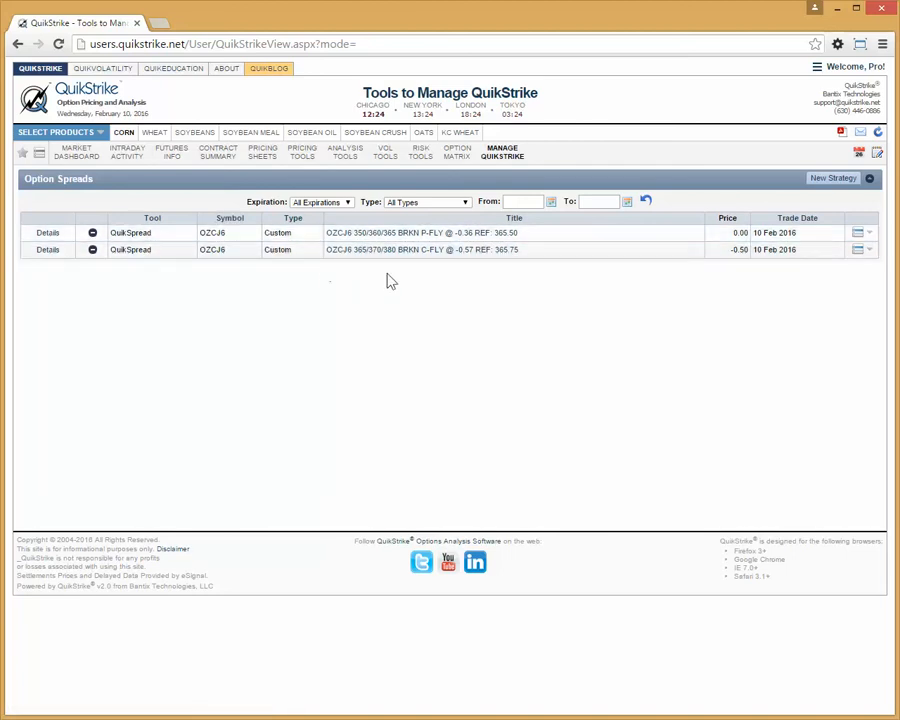
{"action": "left_click", "coordinate": [45, 233]}
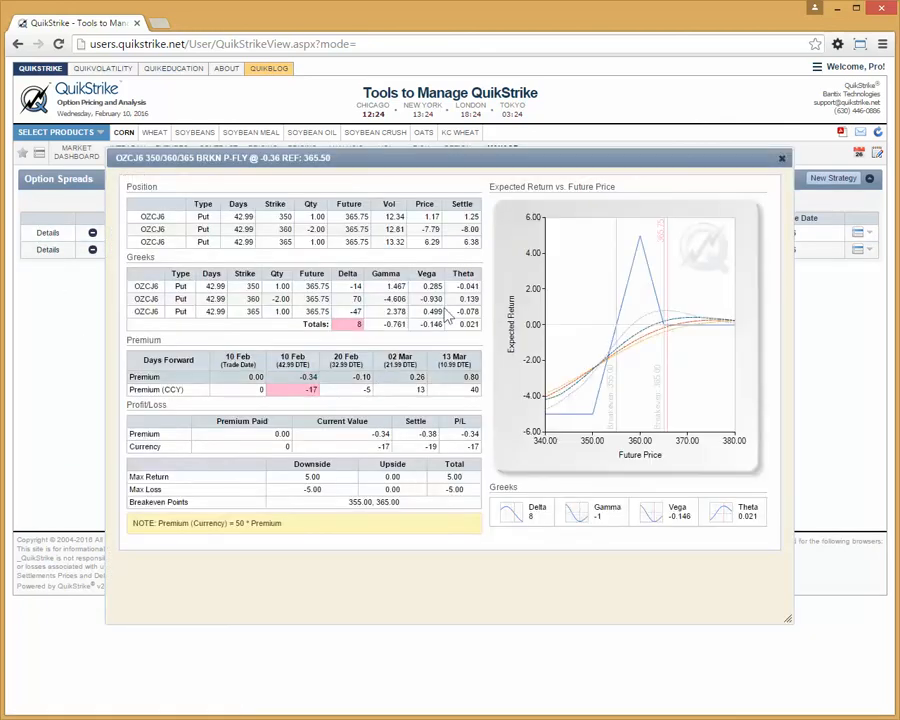
{"action": "left_click", "coordinate": [782, 158]}
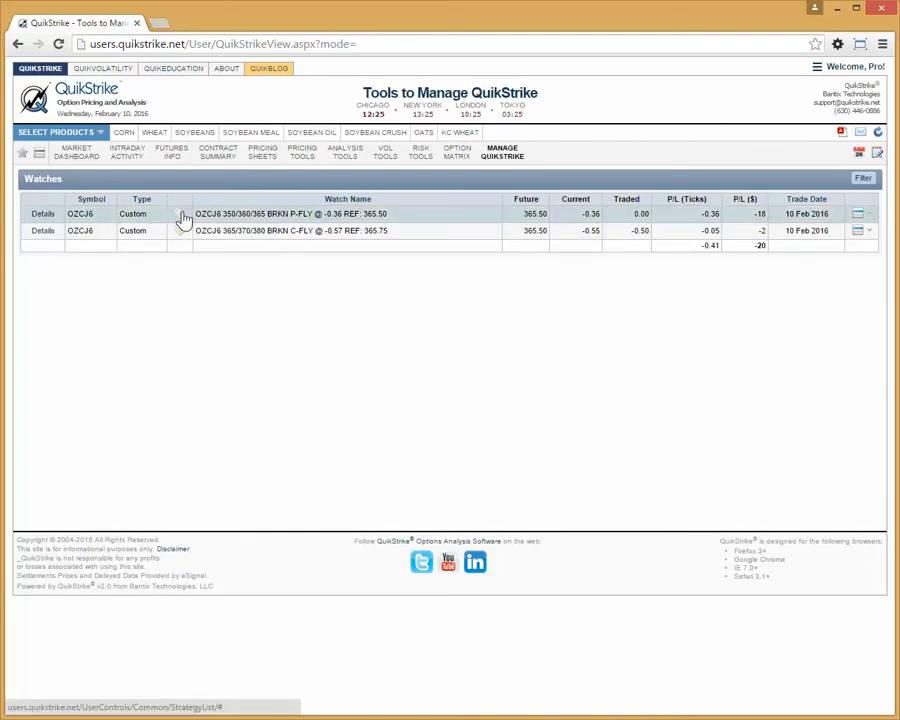
{"action": "left_click", "coordinate": [42, 214]}
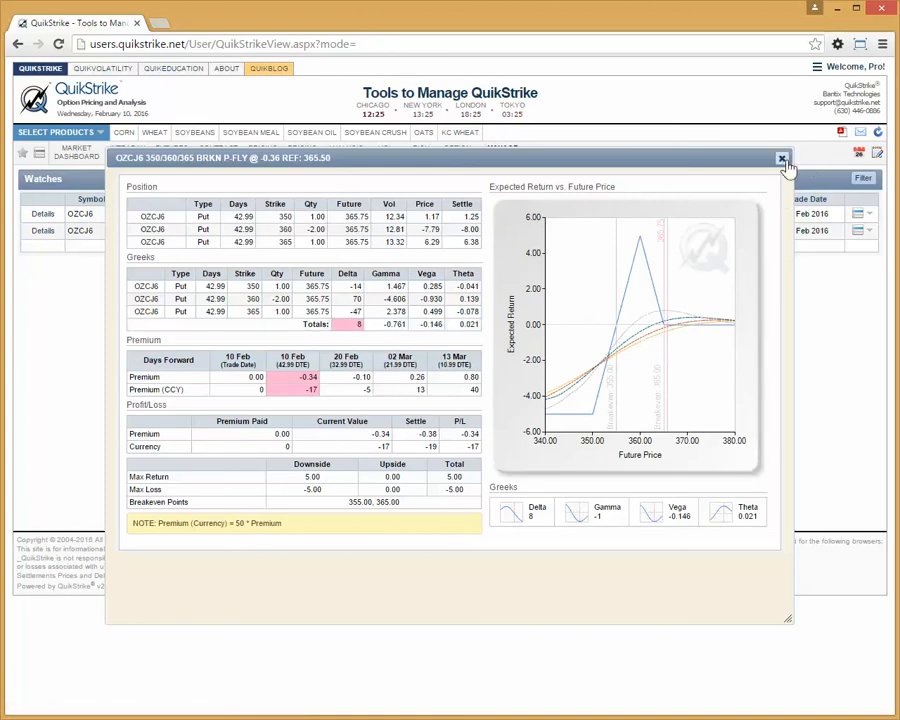
{"action": "left_click", "coordinate": [783, 159]}
Delete the watch on the OZCJ6 365/370/380 call butterfly from the saved option spreads and open the watch list
{"action": "mouse_move", "coordinate": [504, 155]}
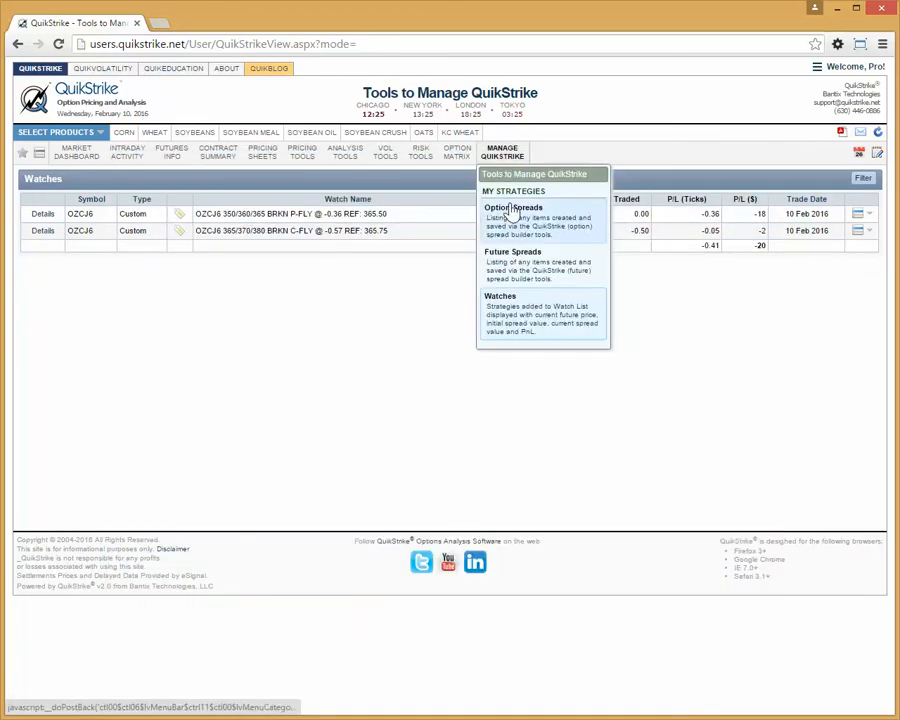
{"action": "left_click", "coordinate": [512, 209]}
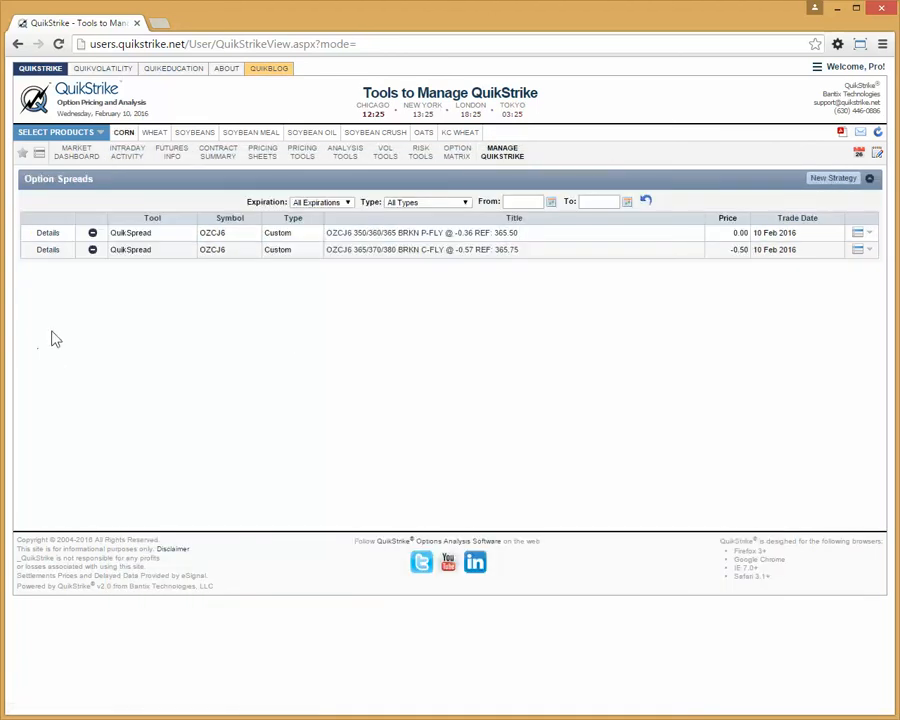
{"action": "left_click", "coordinate": [92, 249]}
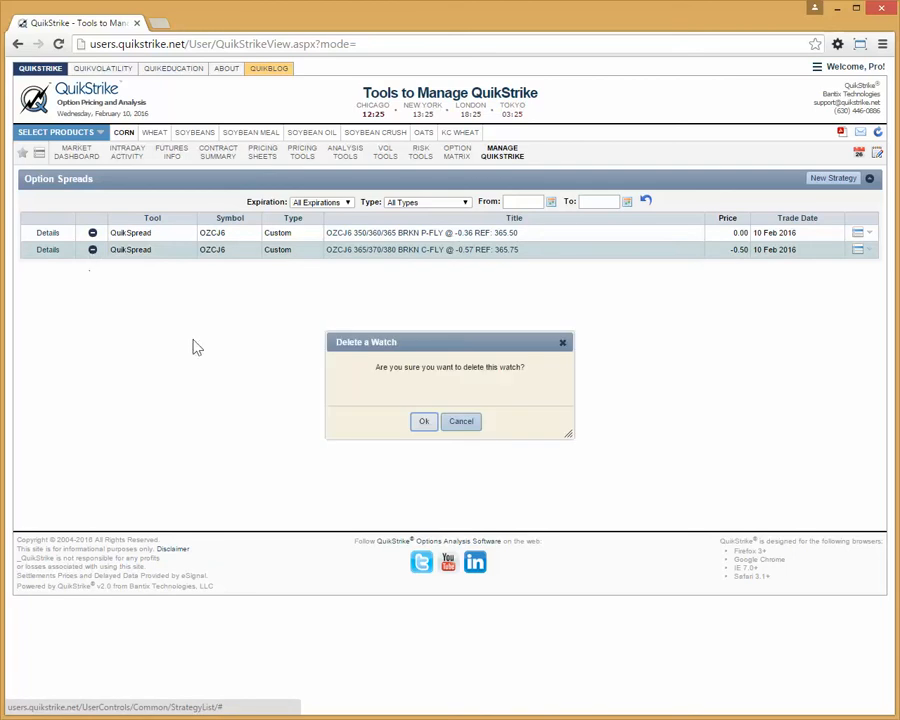
{"action": "left_click", "coordinate": [420, 422]}
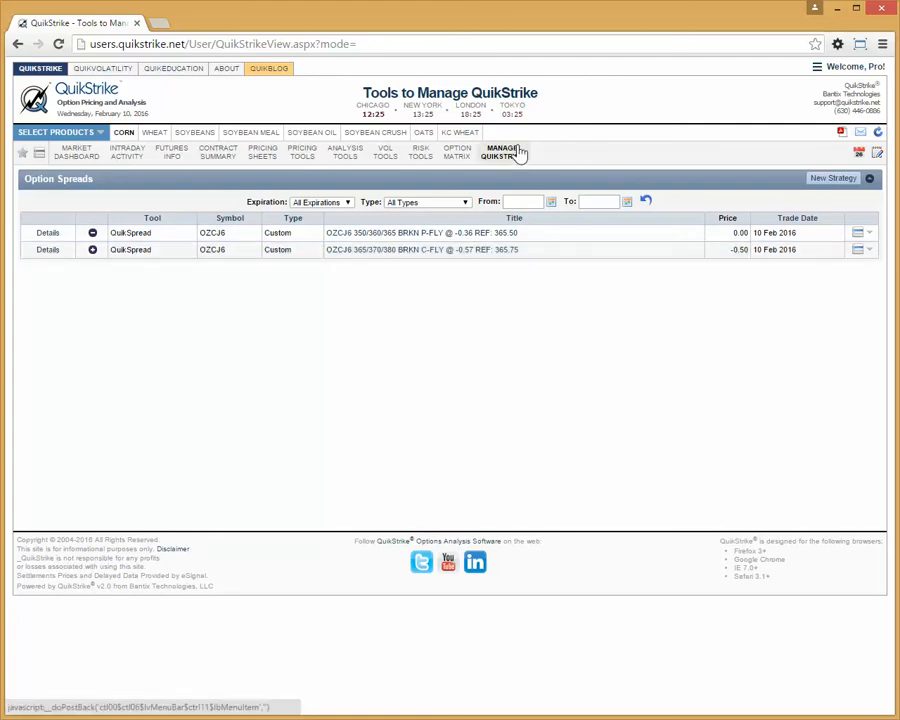
{"action": "mouse_move", "coordinate": [519, 150]}
{"action": "left_click", "coordinate": [506, 329]}
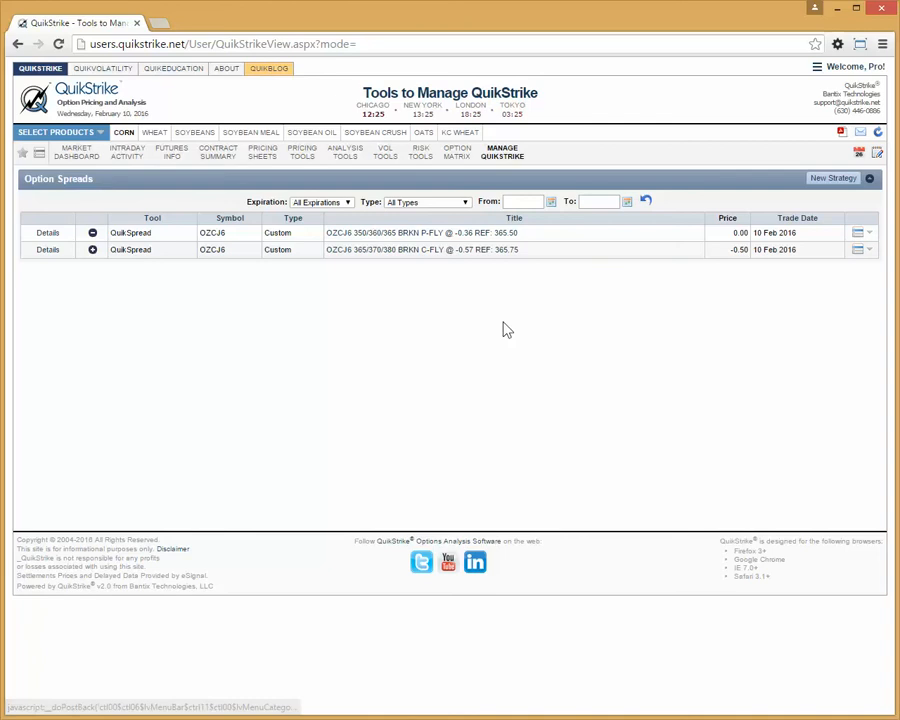